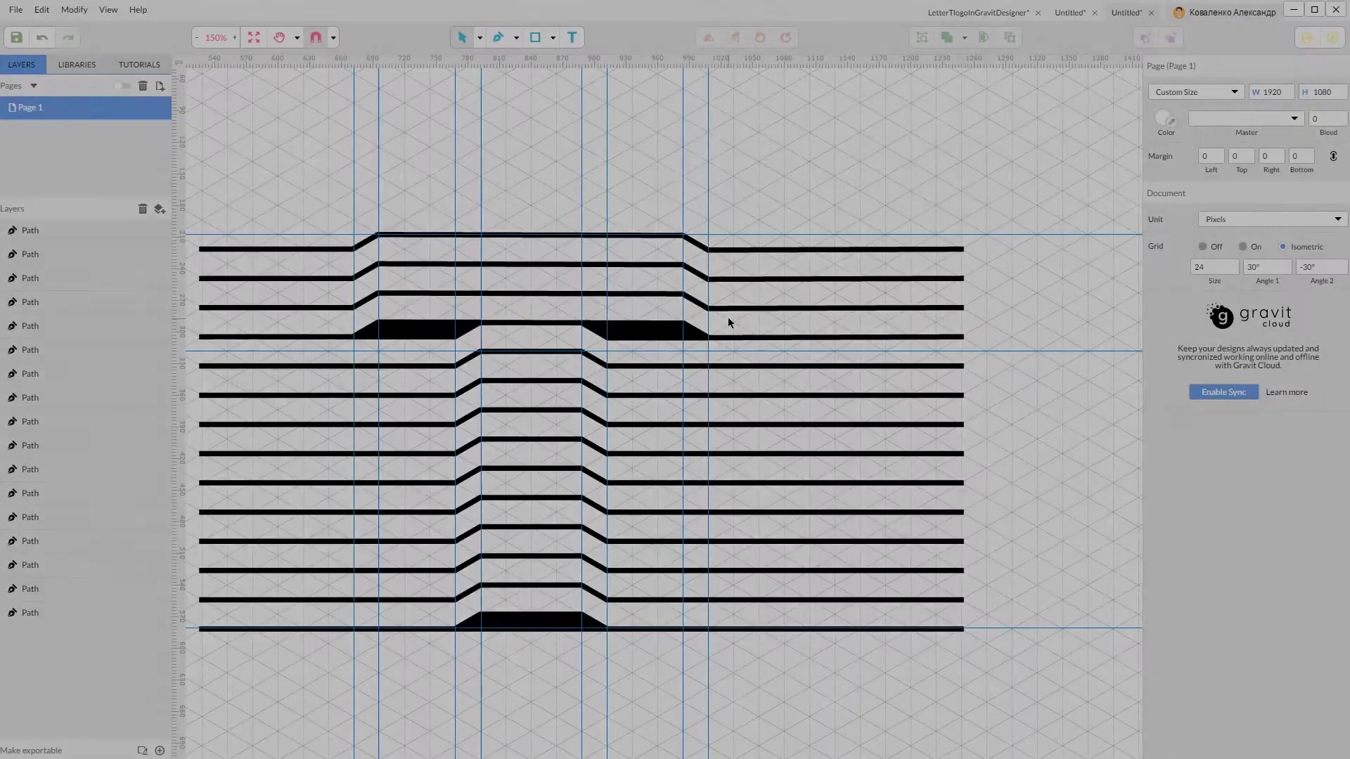
# Create a new 1920×1080 design.
pyautogui.hotkey('ctrl', 'n')
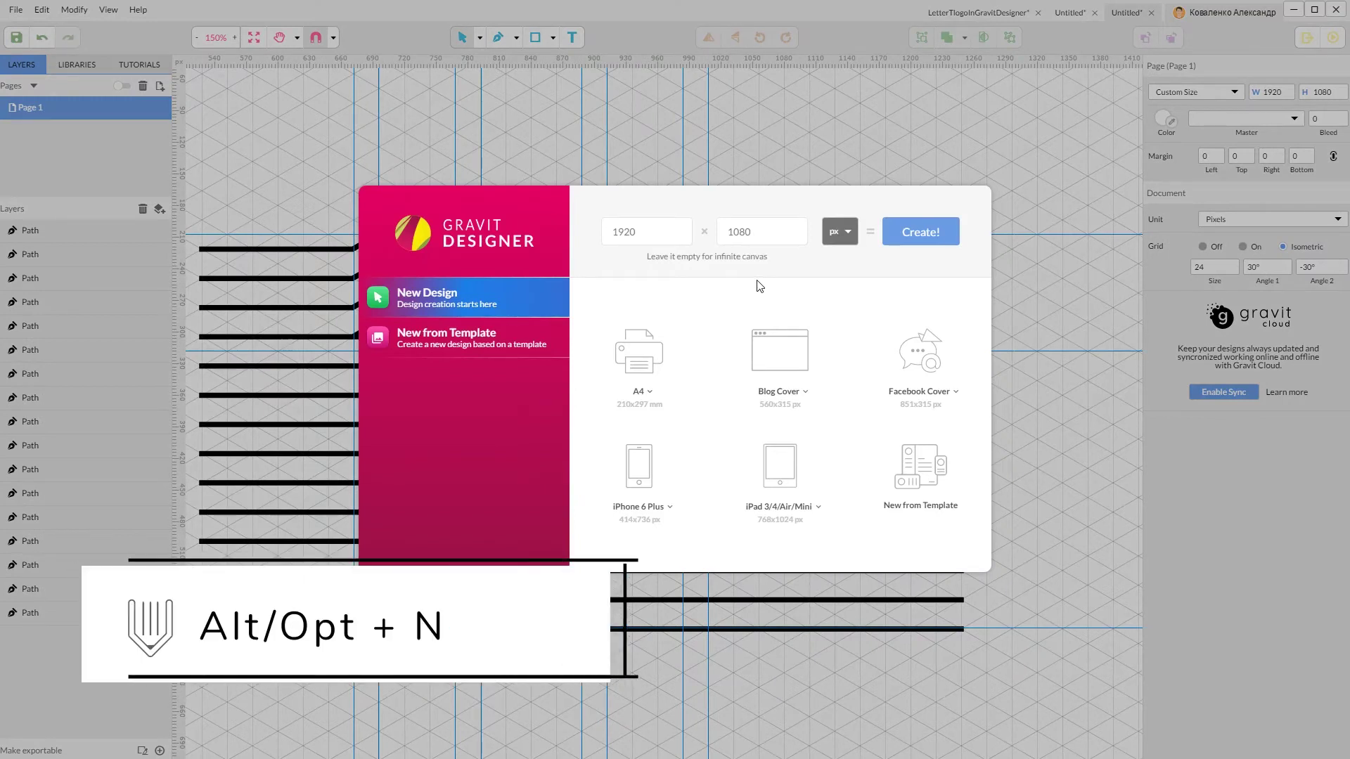
pyautogui.click(763, 229)
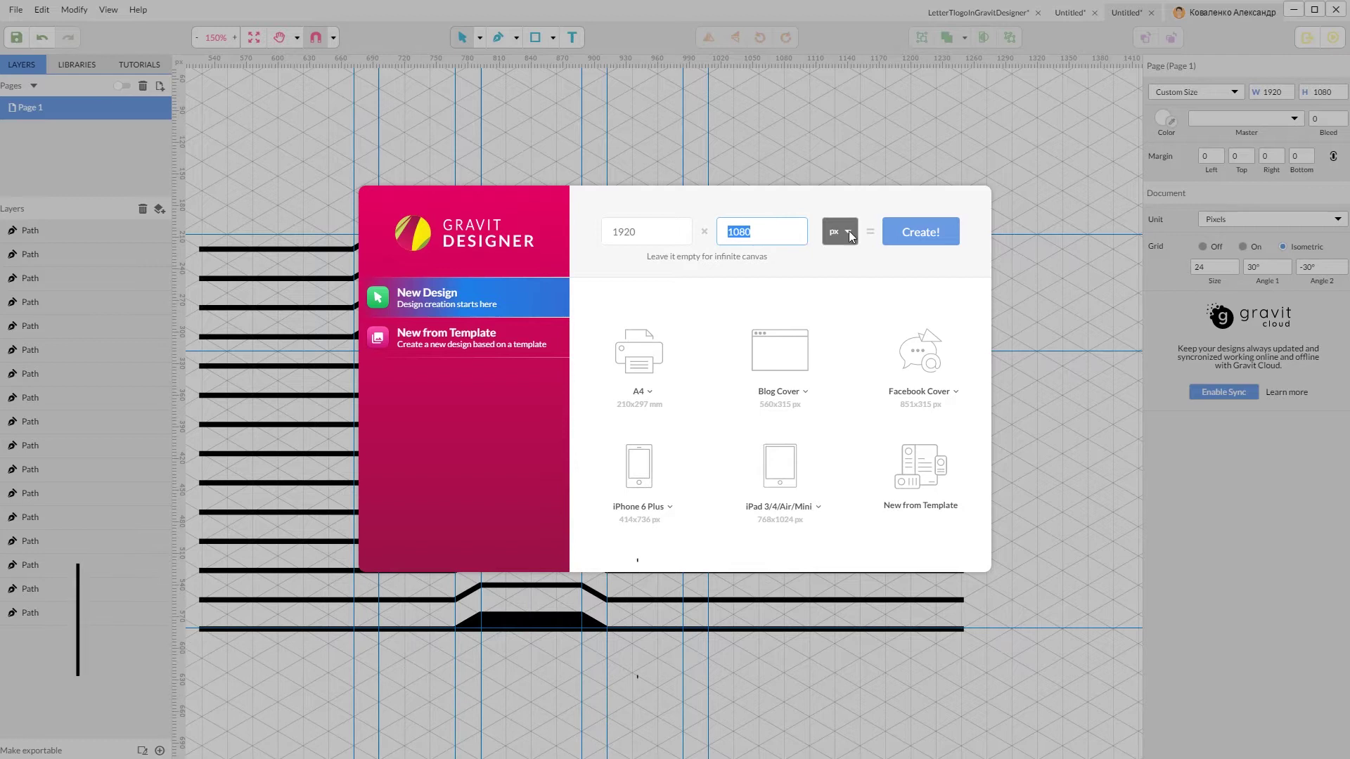
pyautogui.click(921, 232)
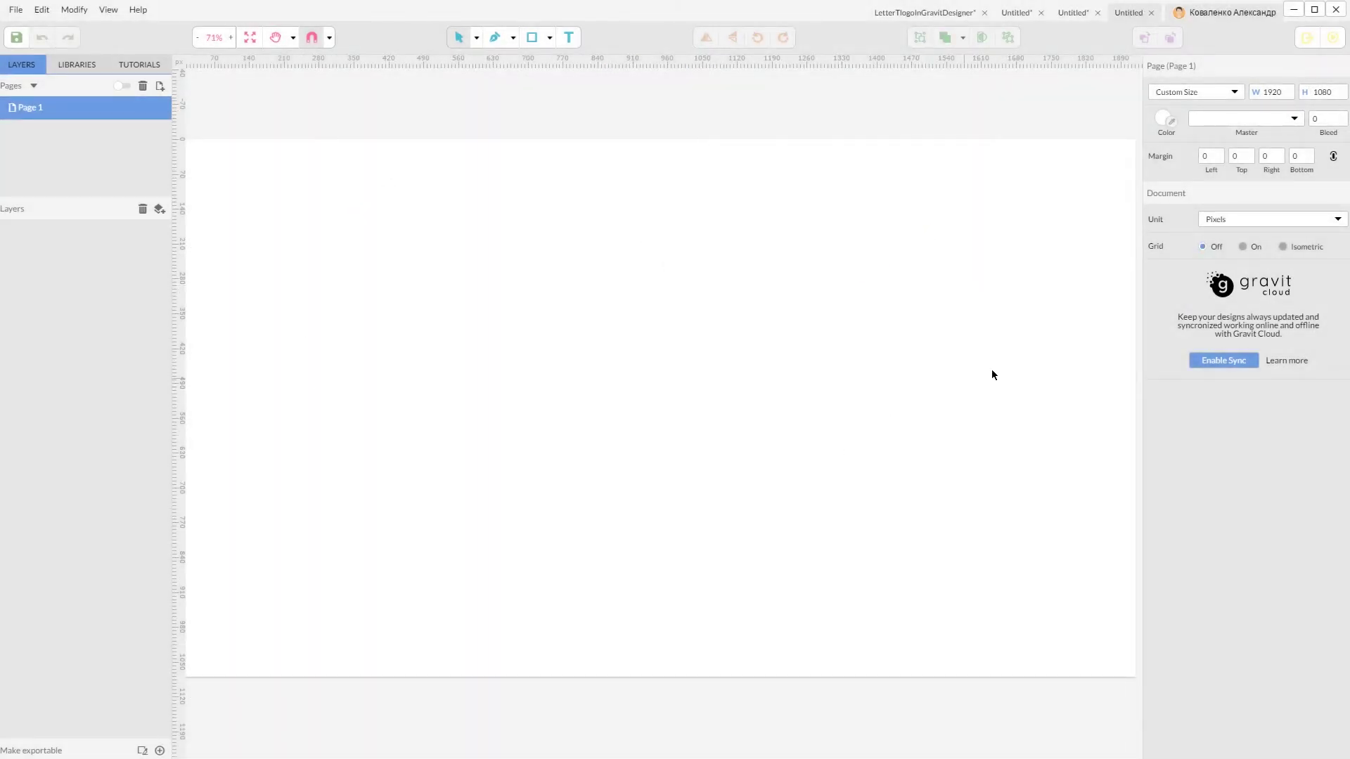
# Turn on an isometric grid of size 24, leave snapping unchanged and zoom in.
pyautogui.click(1284, 246)
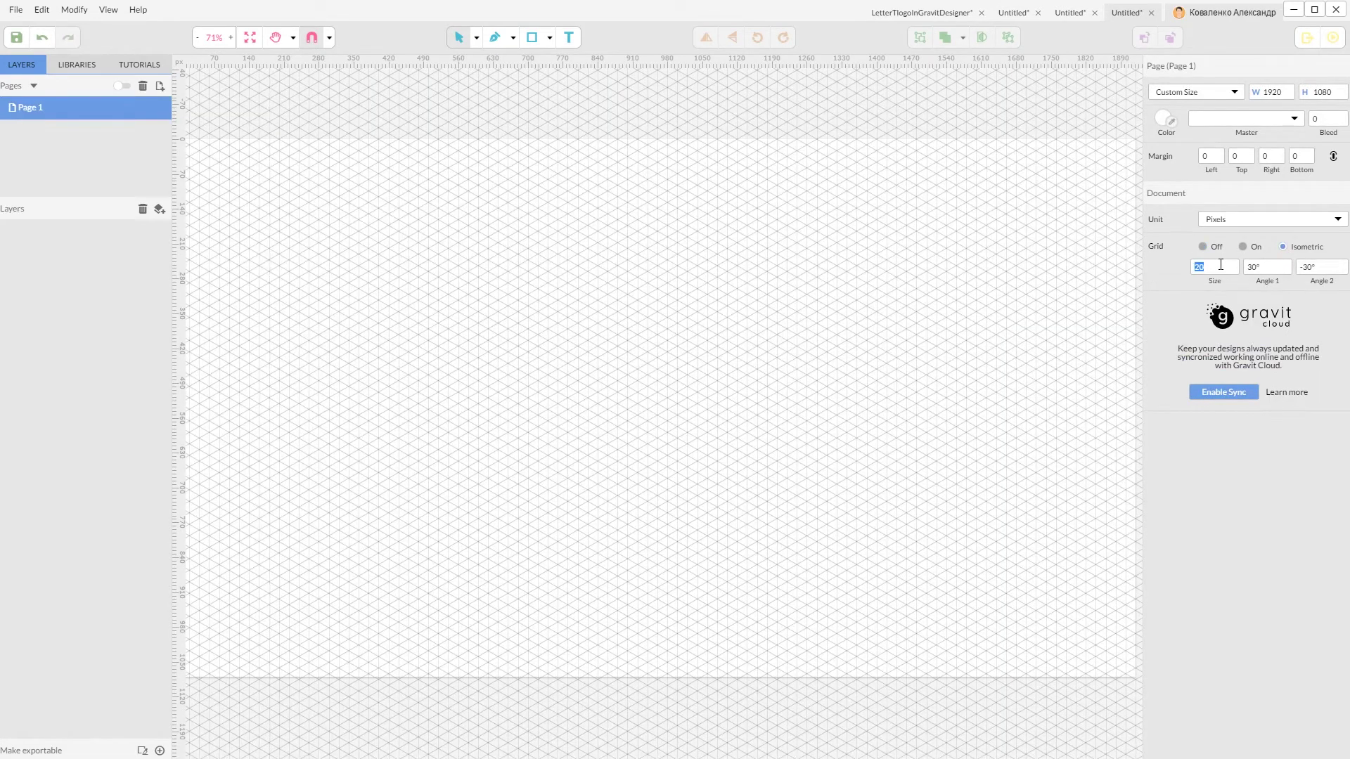
pyautogui.write('24')
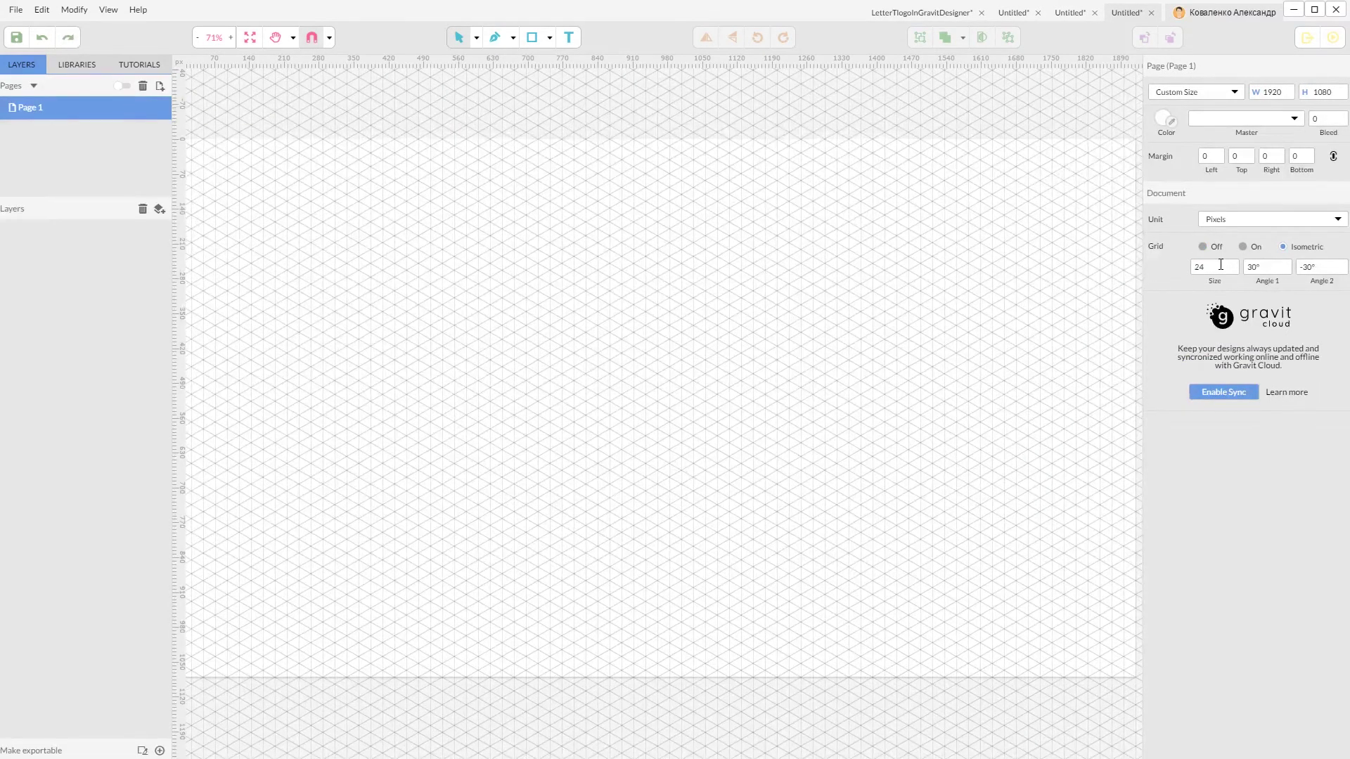
pyautogui.click(109, 9)
pyautogui.moveTo(147, 256)
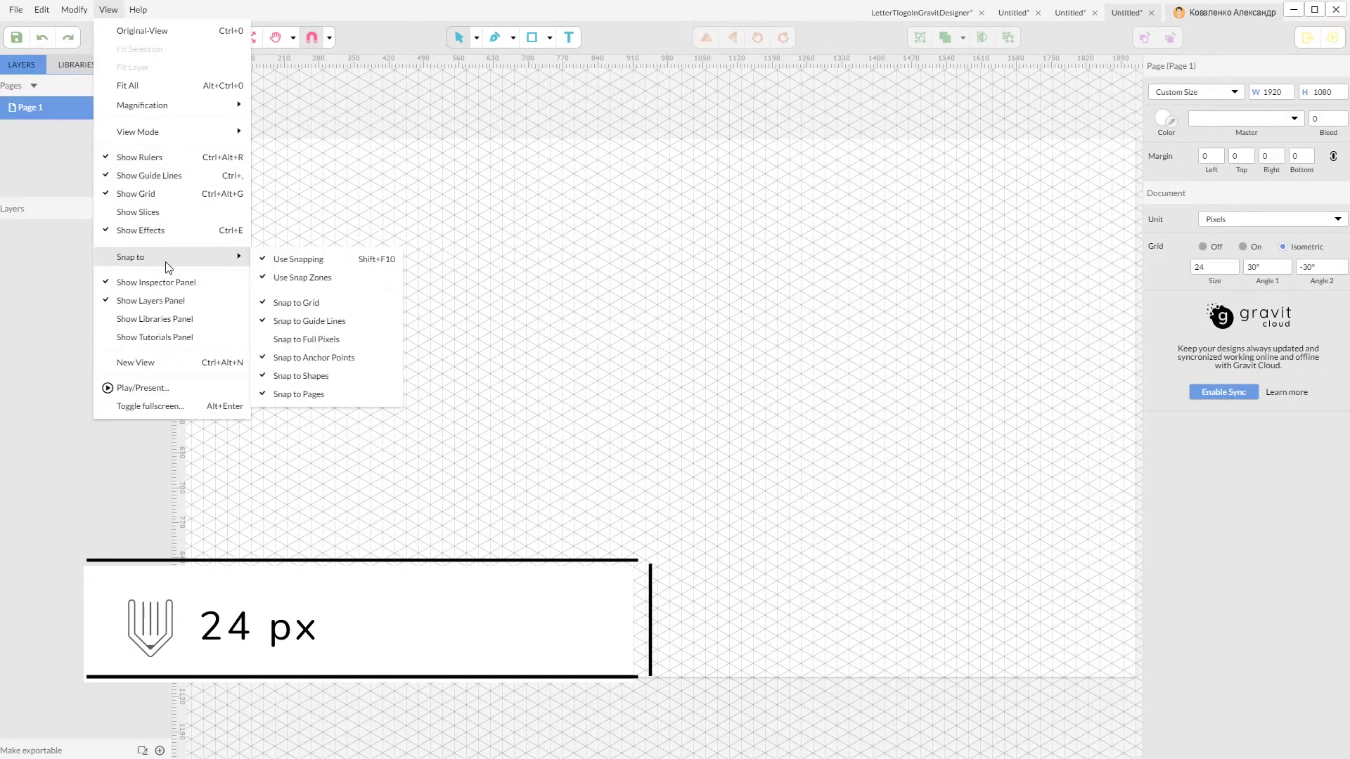
pyautogui.click(491, 298)
pyautogui.hotkey('ctrl', '+')
pyautogui.hotkey('ctrl', '+')
pyautogui.hotkey('ctrl', '+')
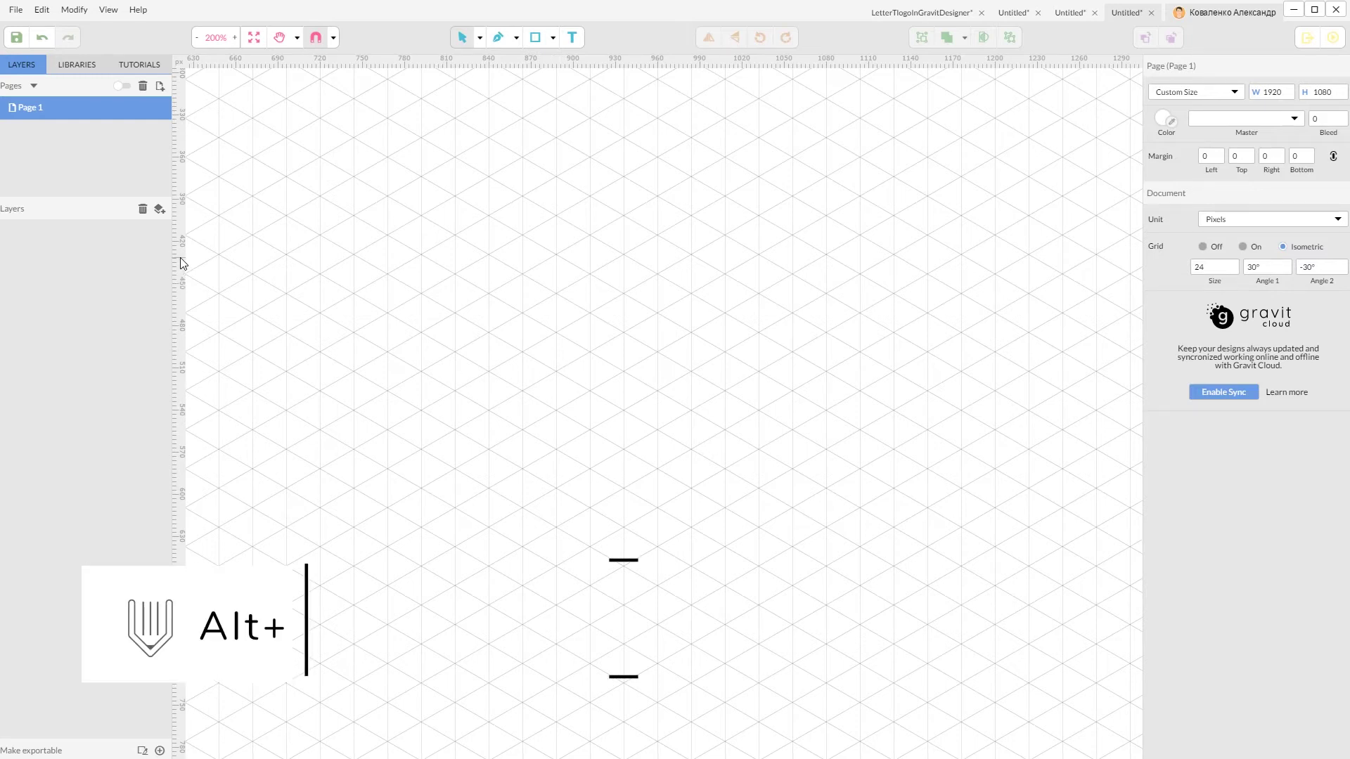
# Show the rulers and place the first vertical and horizontal guides on grid lines.
pyautogui.hotkey('ctrl', 'alt', 'r')
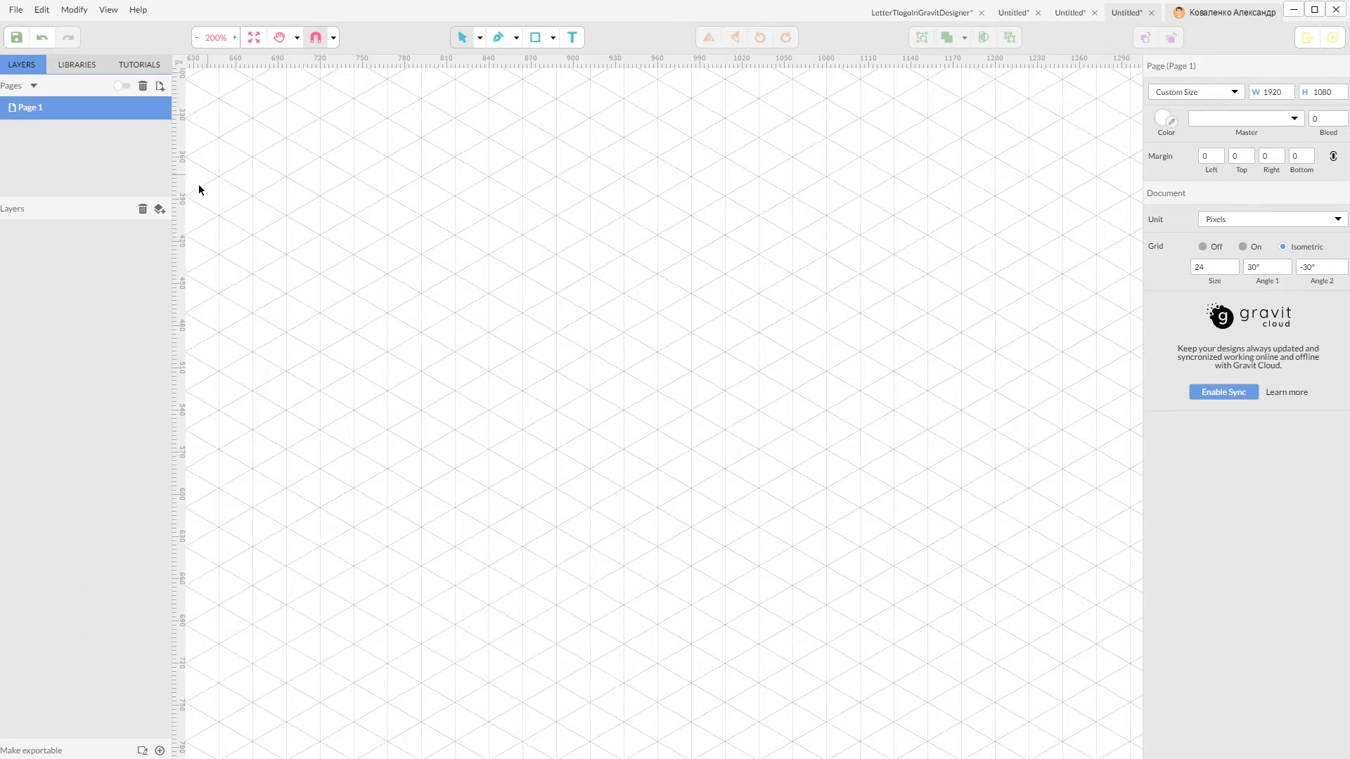
pyautogui.moveTo(184, 208); pyautogui.dragTo(525, 175)
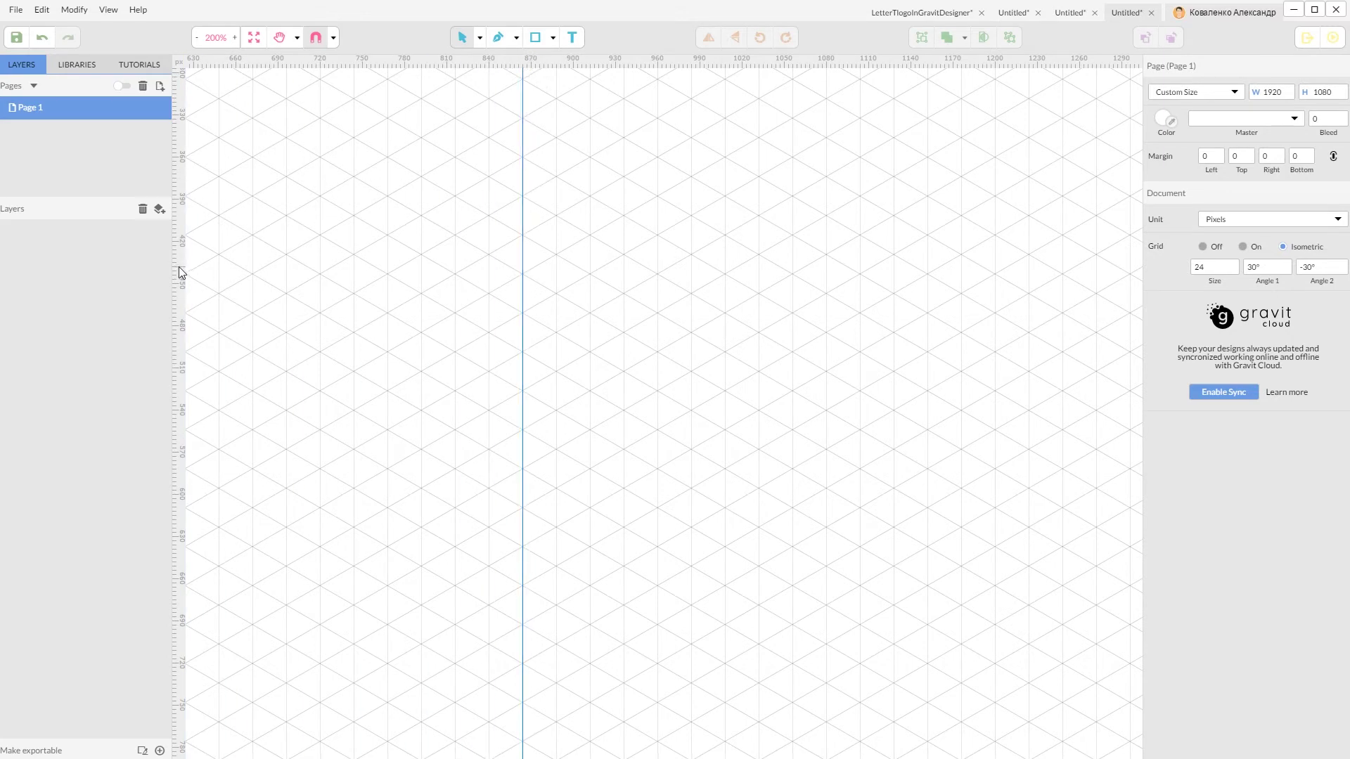
pyautogui.moveTo(181, 273); pyautogui.dragTo(622, 226)
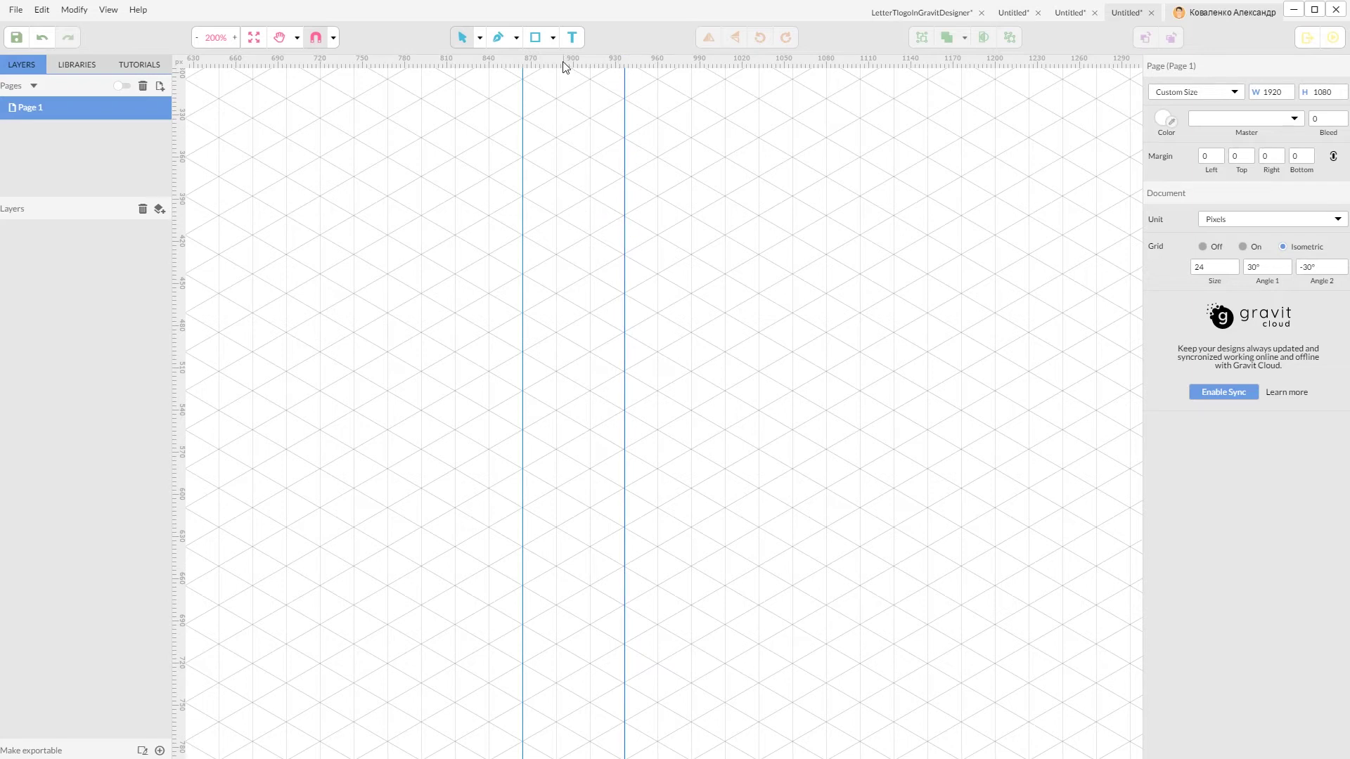
pyautogui.moveTo(562, 63); pyautogui.dragTo(551, 430)
pyautogui.moveTo(180, 186); pyautogui.dragTo(389, 181)
pyautogui.moveTo(180, 155); pyautogui.dragTo(359, 171)
pyautogui.scroll(2, 512, 149)
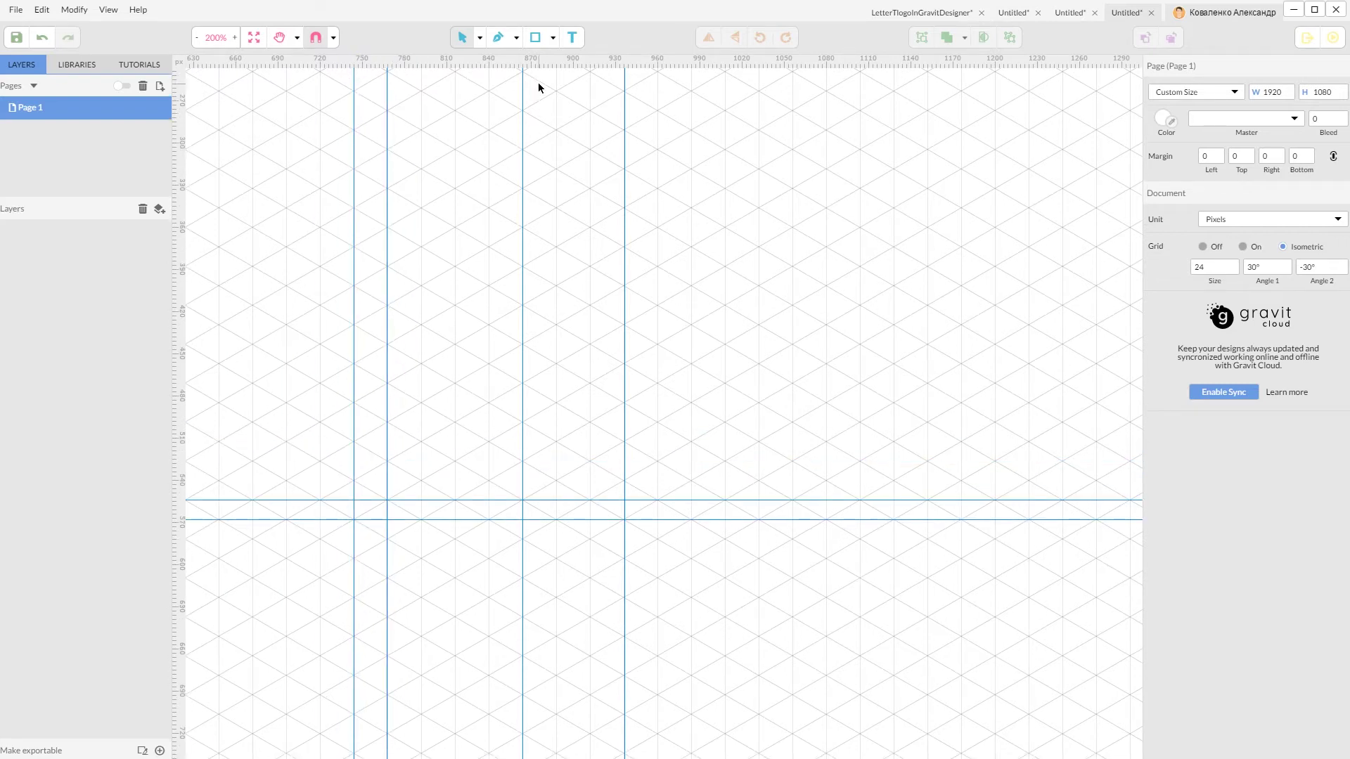
# Add the remaining vertical and horizontal guides, then remove the extra horizontal guide.
pyautogui.moveTo(540, 63); pyautogui.dragTo(491, 184)
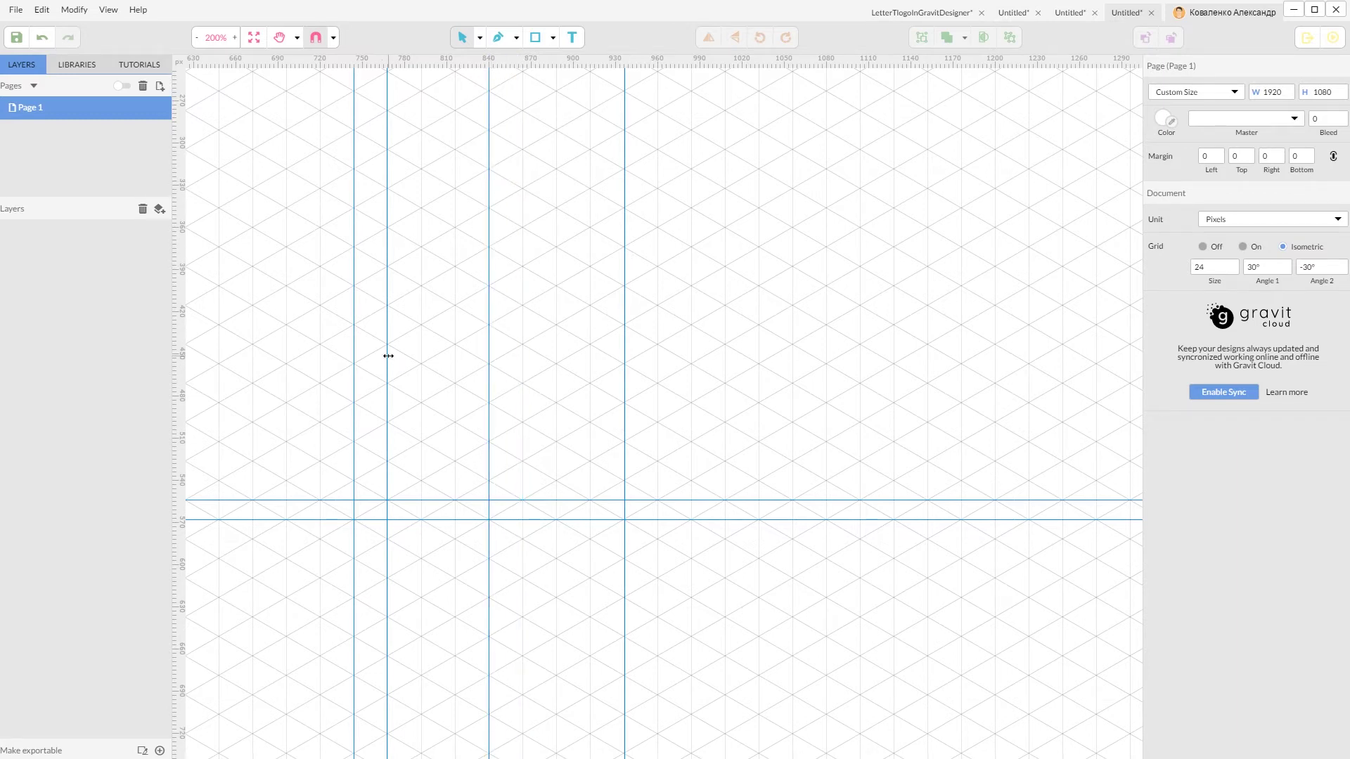
pyautogui.moveTo(388, 356); pyautogui.dragTo(659, 340)
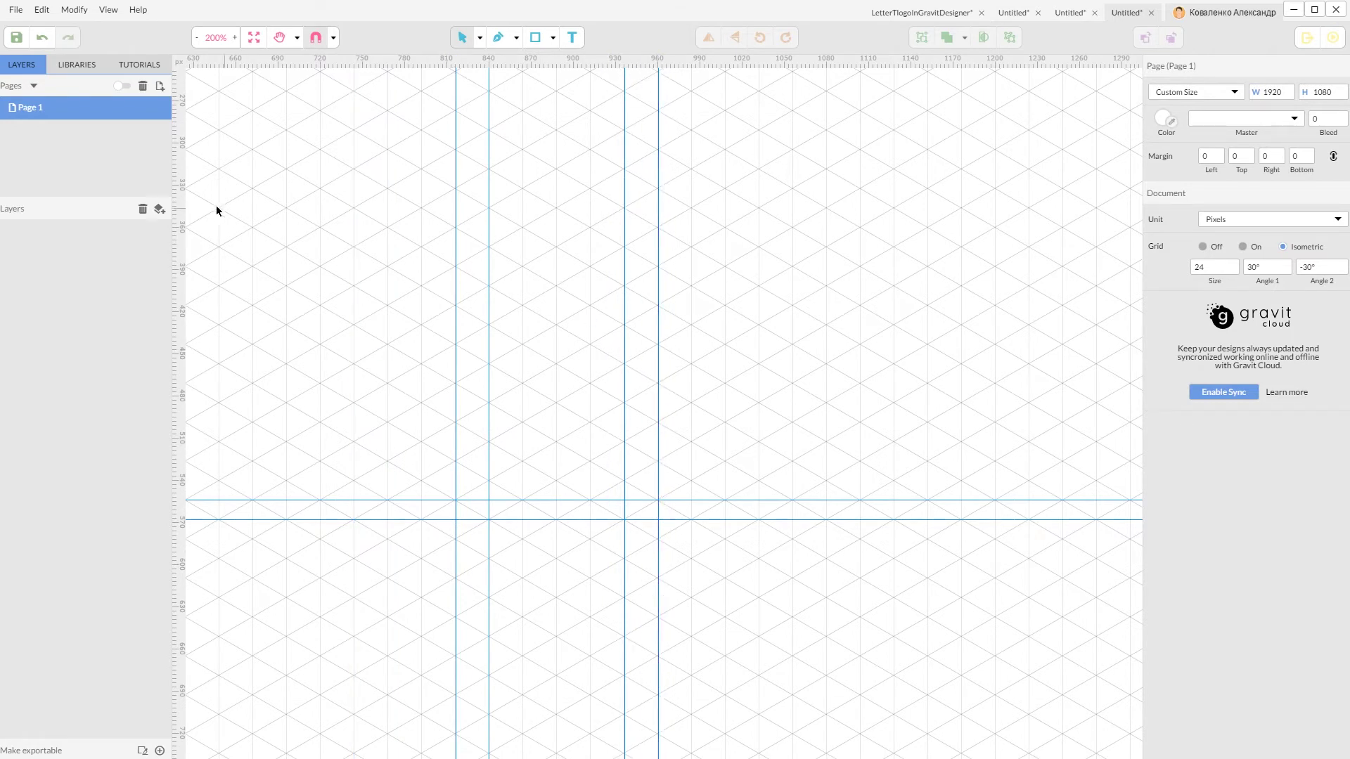
pyautogui.moveTo(181, 209); pyautogui.dragTo(320, 208)
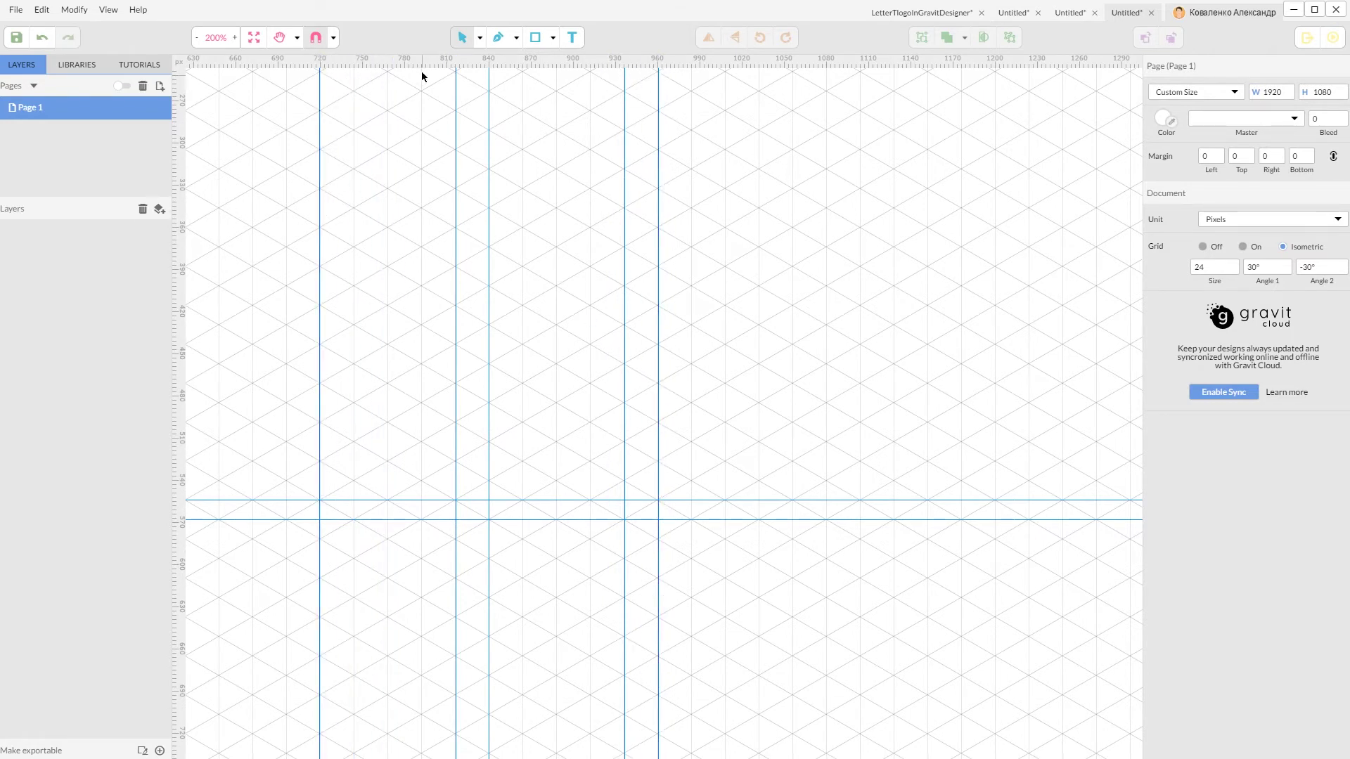
pyautogui.moveTo(422, 63); pyautogui.dragTo(414, 155)
pyautogui.scroll(5, 503, 133)
pyautogui.moveTo(181, 185); pyautogui.dragTo(827, 175)
pyautogui.moveTo(515, 62); pyautogui.dragTo(525, 156)
pyautogui.scroll(-5, 594, 283)
pyautogui.scroll(2, 593, 284)
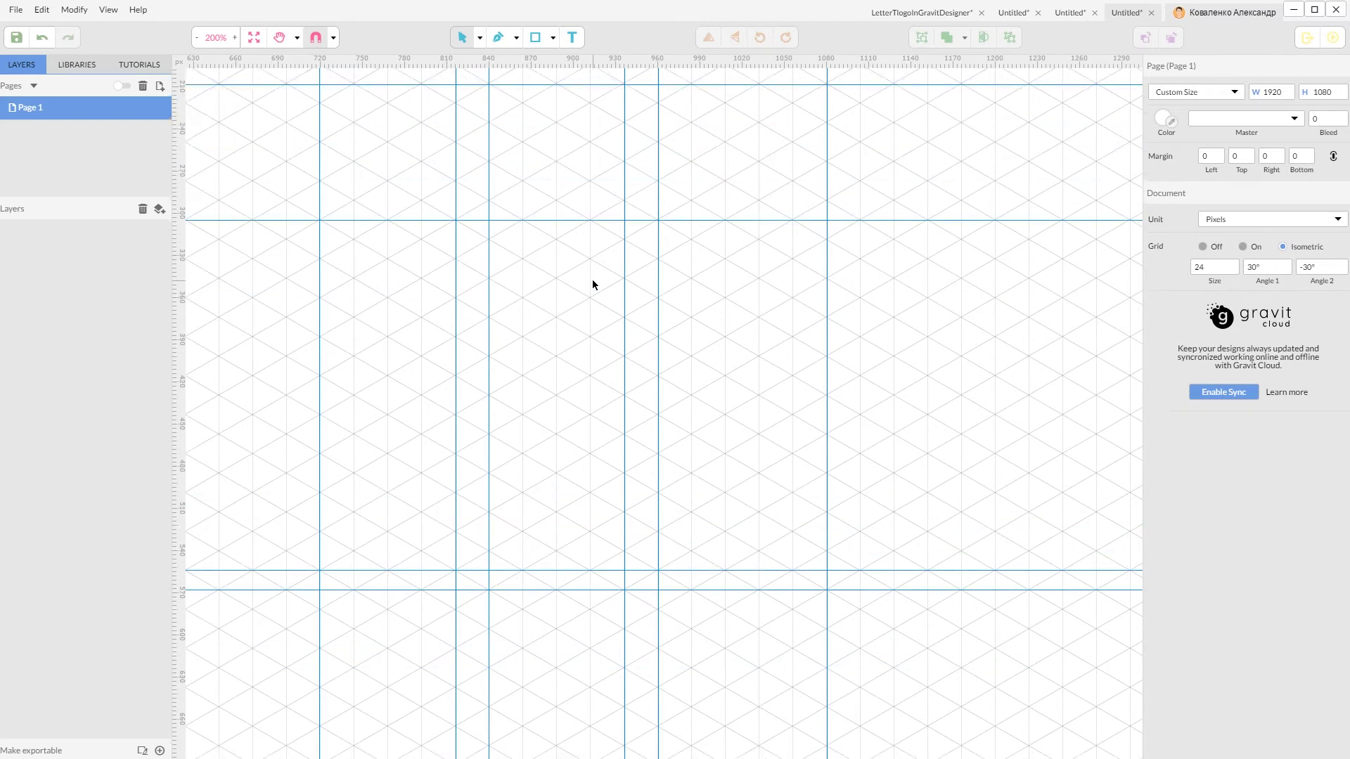
pyautogui.scroll(-2, 593, 285)
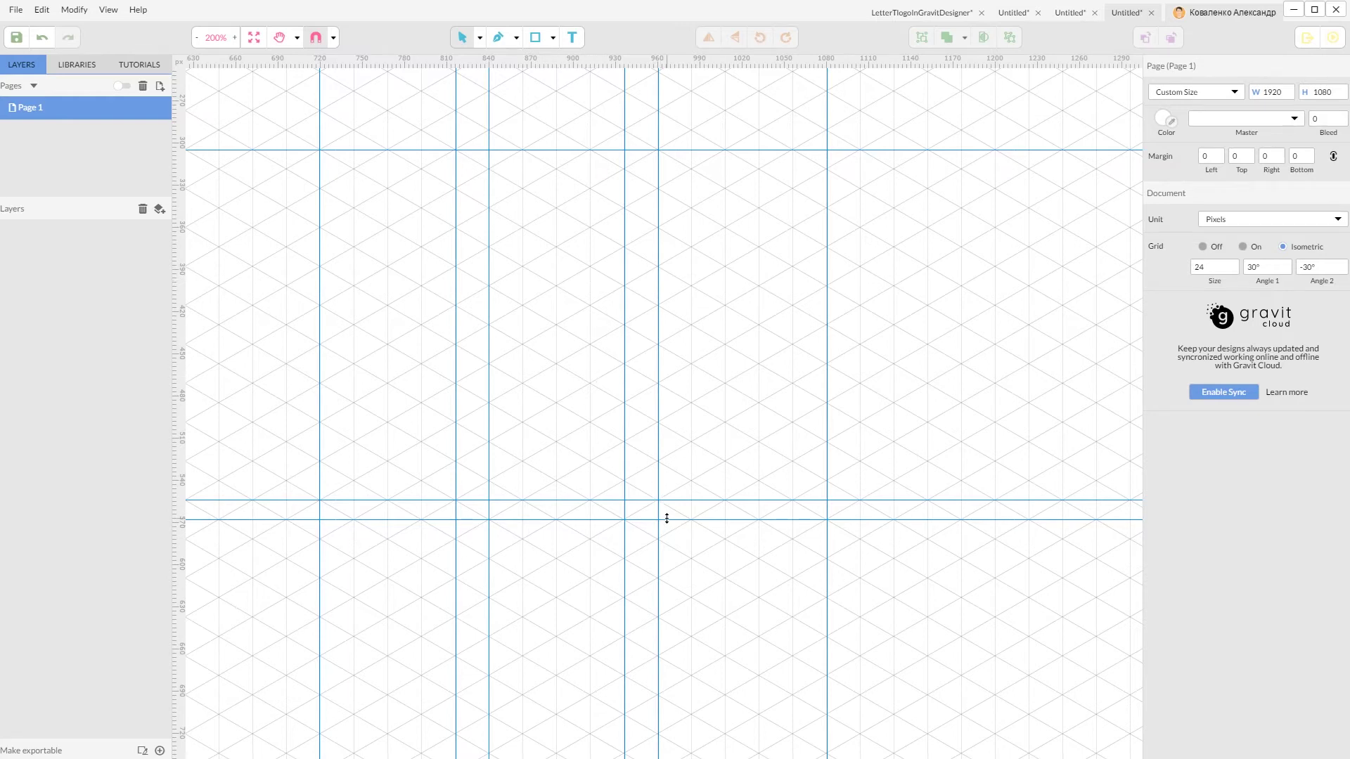
pyautogui.moveTo(666, 518); pyautogui.dragTo(665, 64)
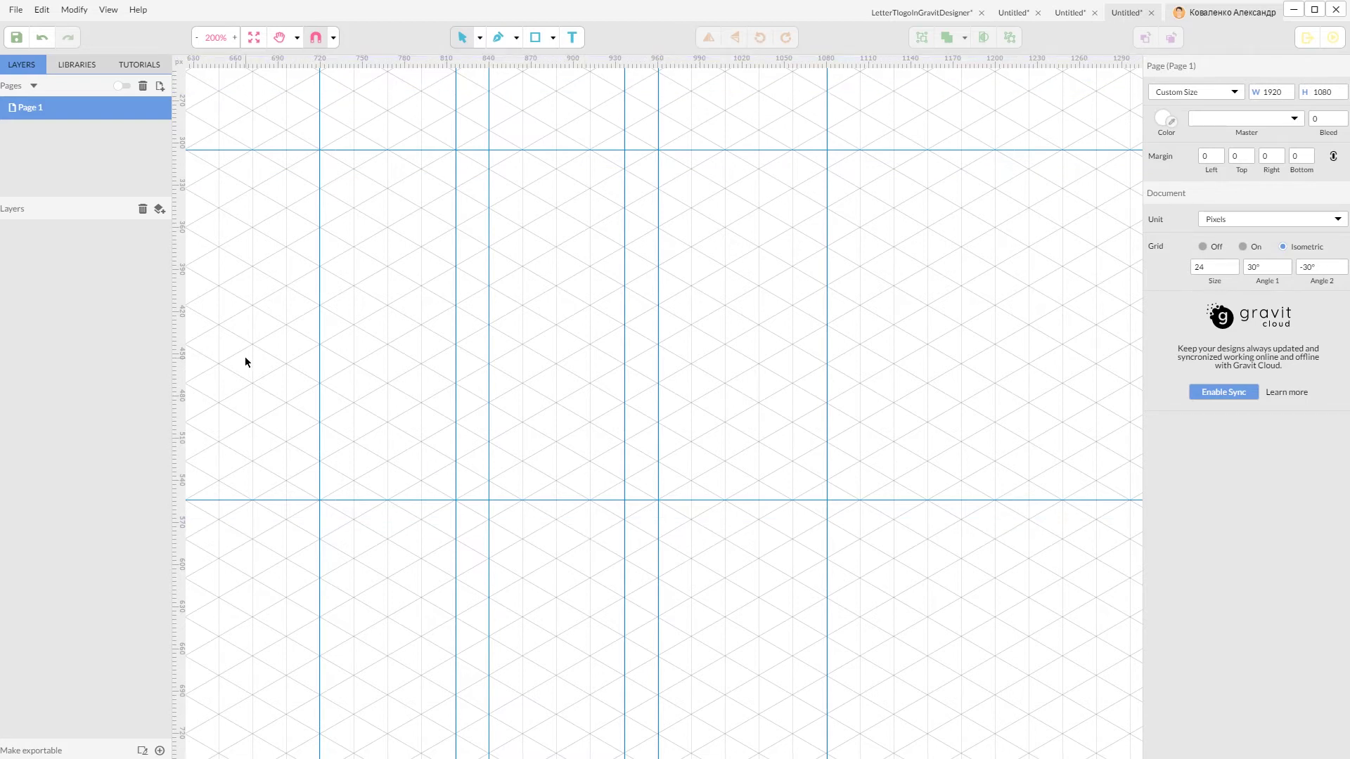
# Pen-draw a raised-middle stepped line from the right guide to the left edge, then copy it upward.
pyautogui.click(502, 40)
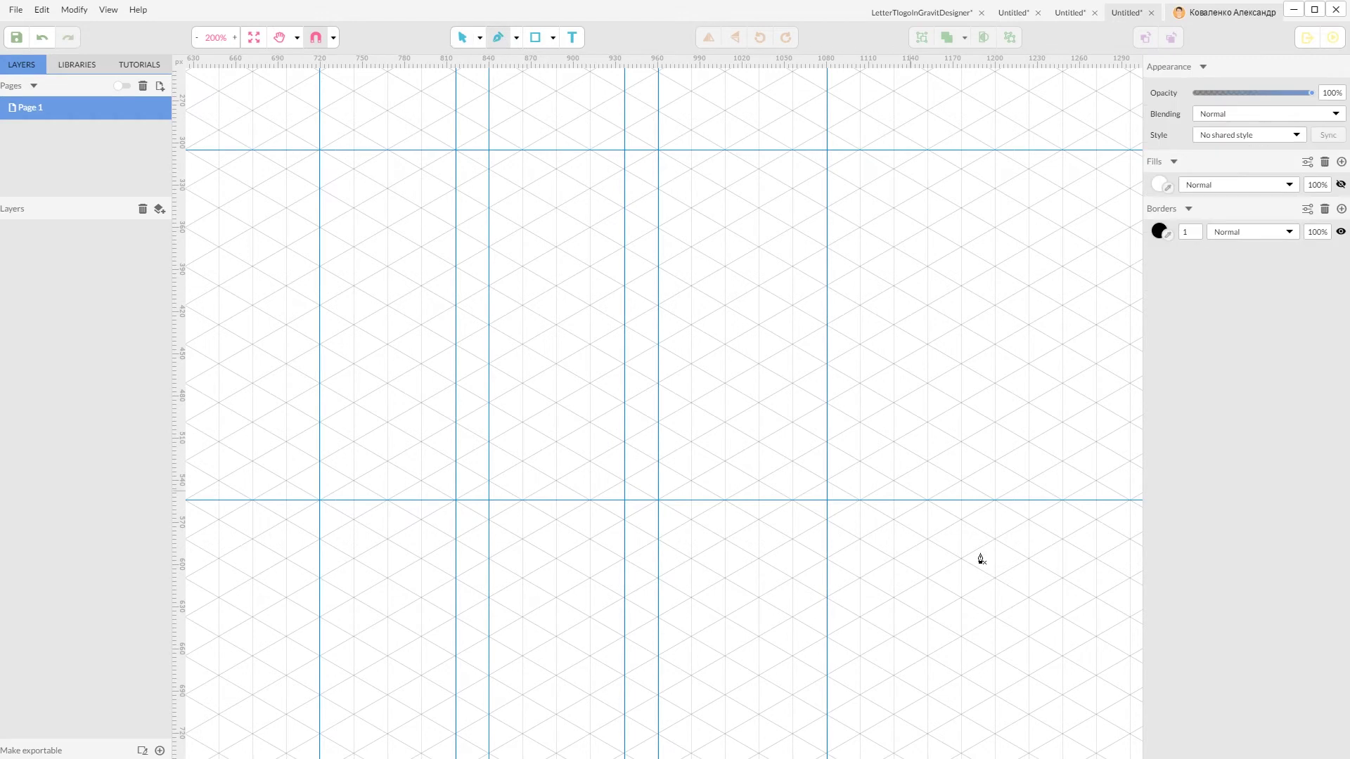
pyautogui.click(1063, 501)
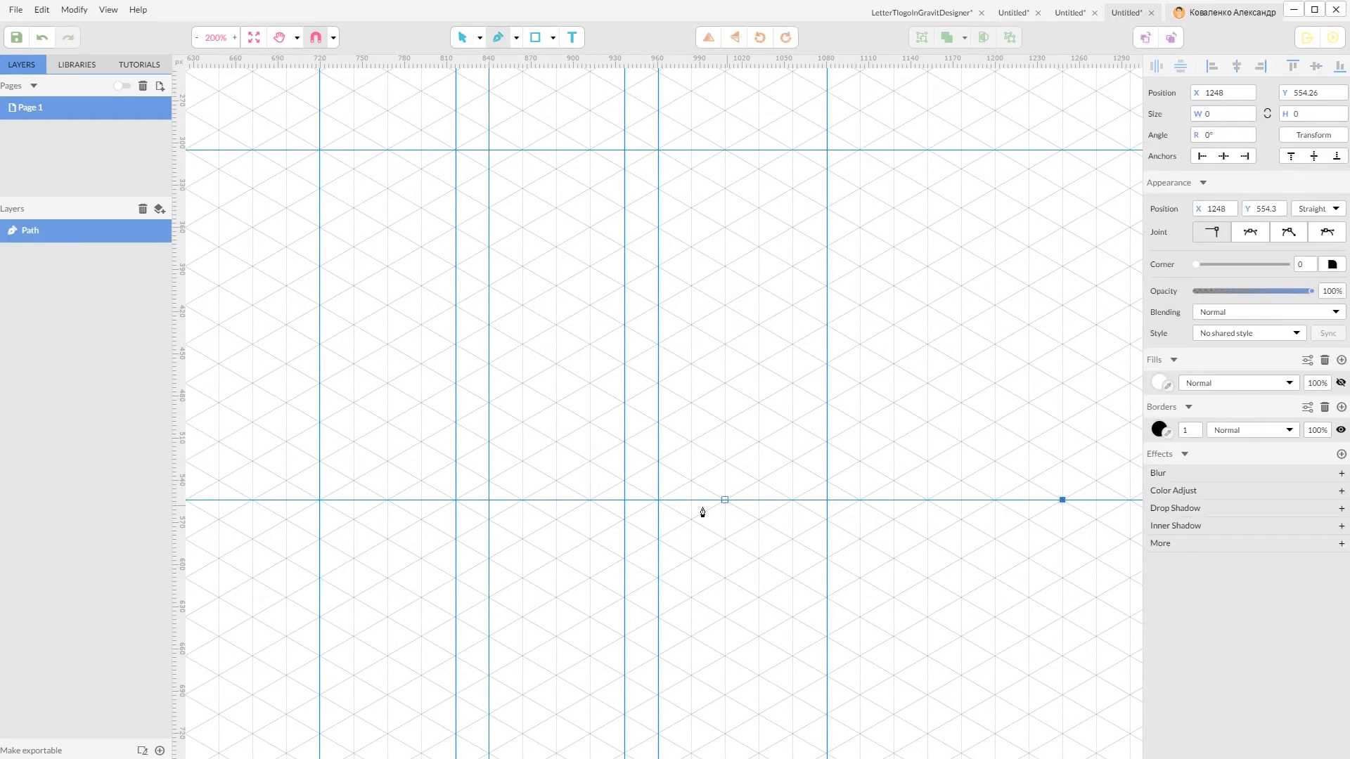
pyautogui.click(657, 500)
pyautogui.click(624, 480)
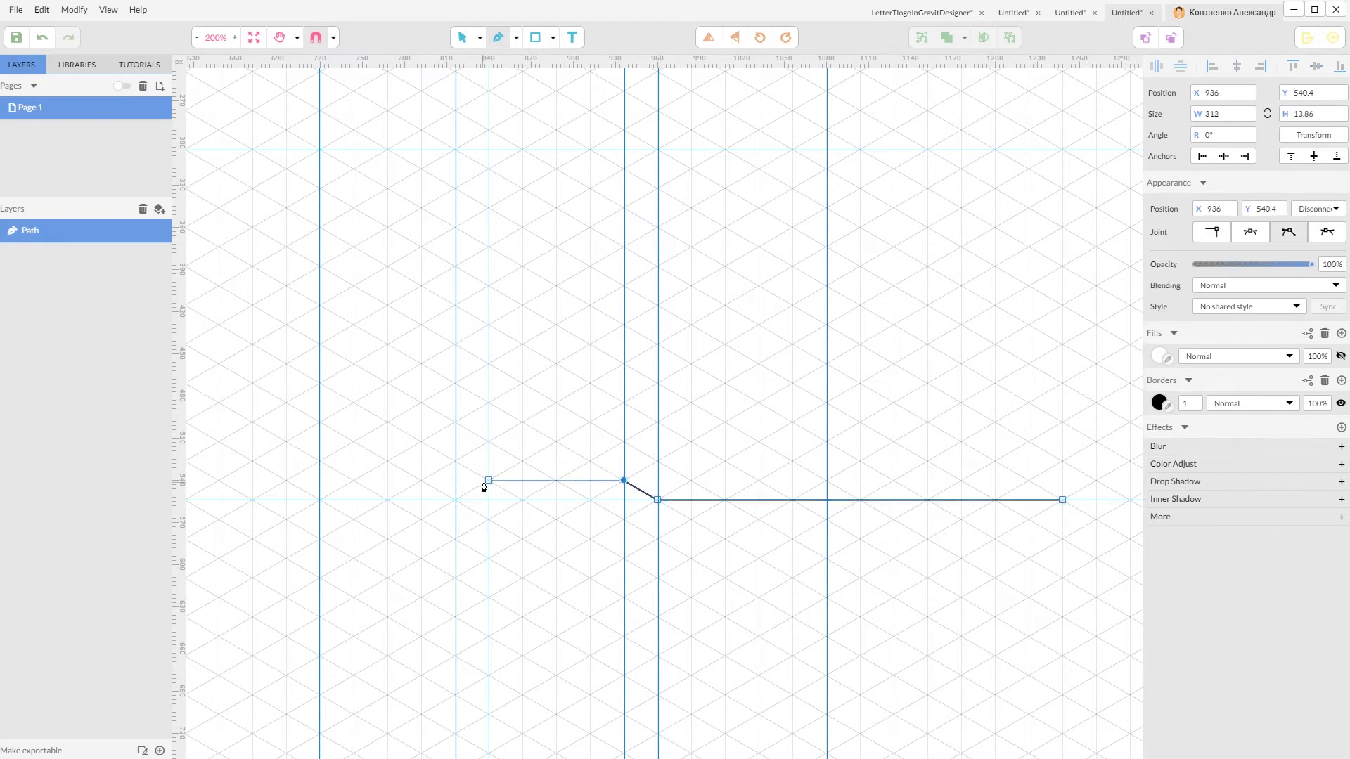
pyautogui.click(489, 480)
pyautogui.click(456, 500)
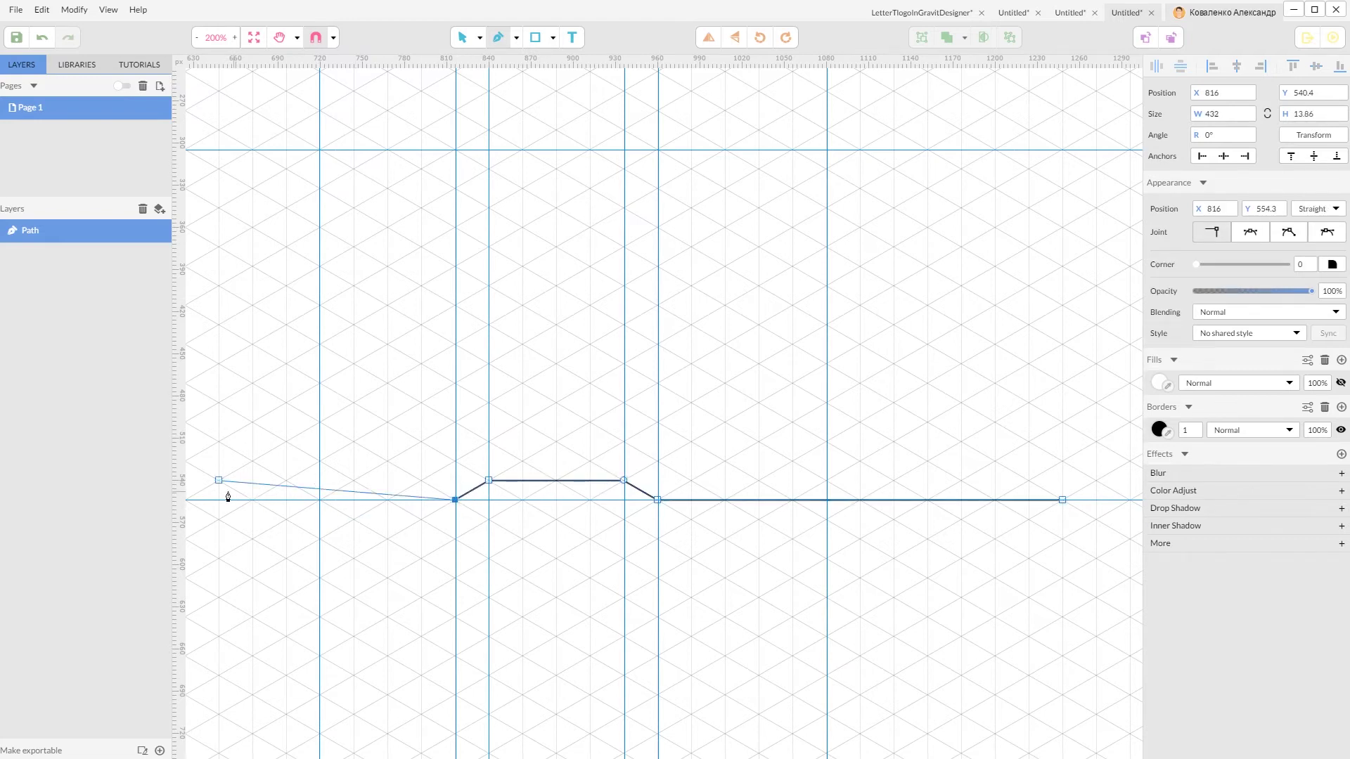
pyautogui.click(187, 500)
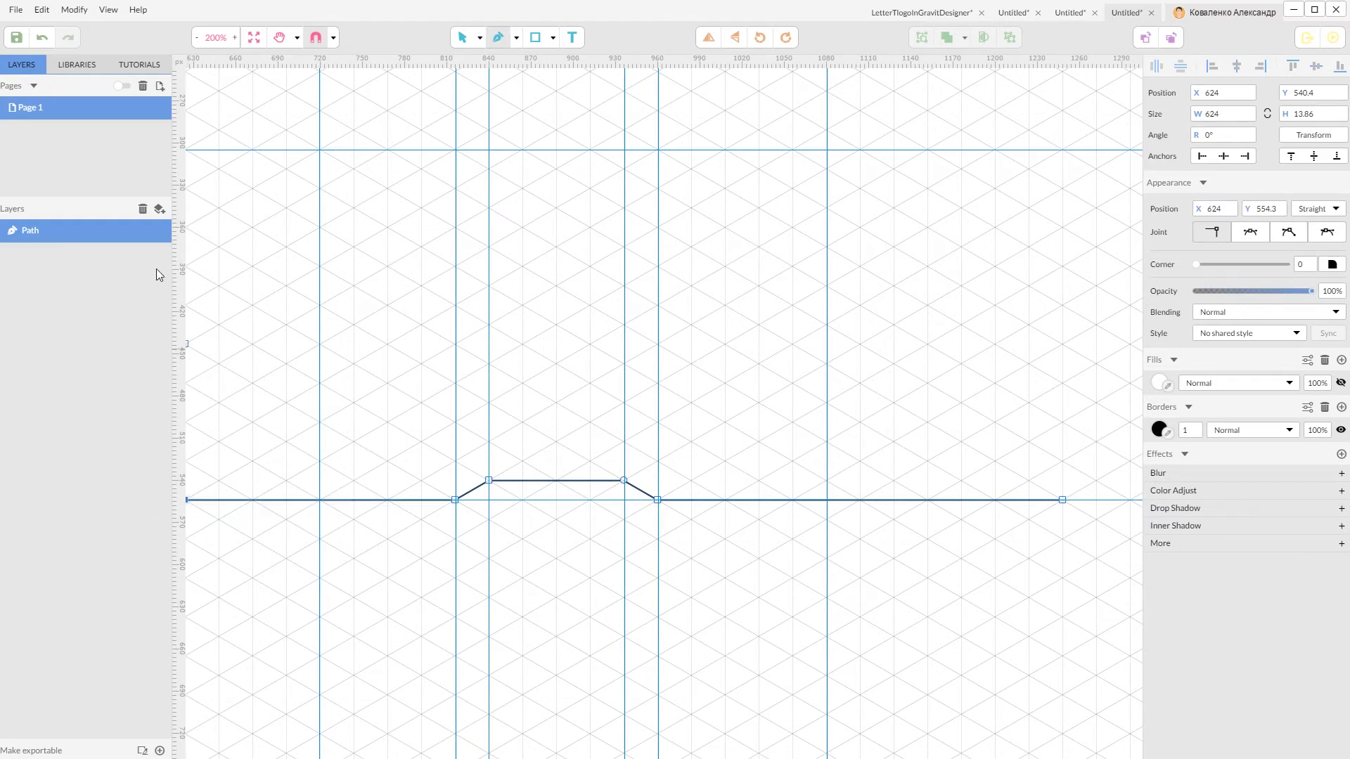
pyautogui.click(462, 39)
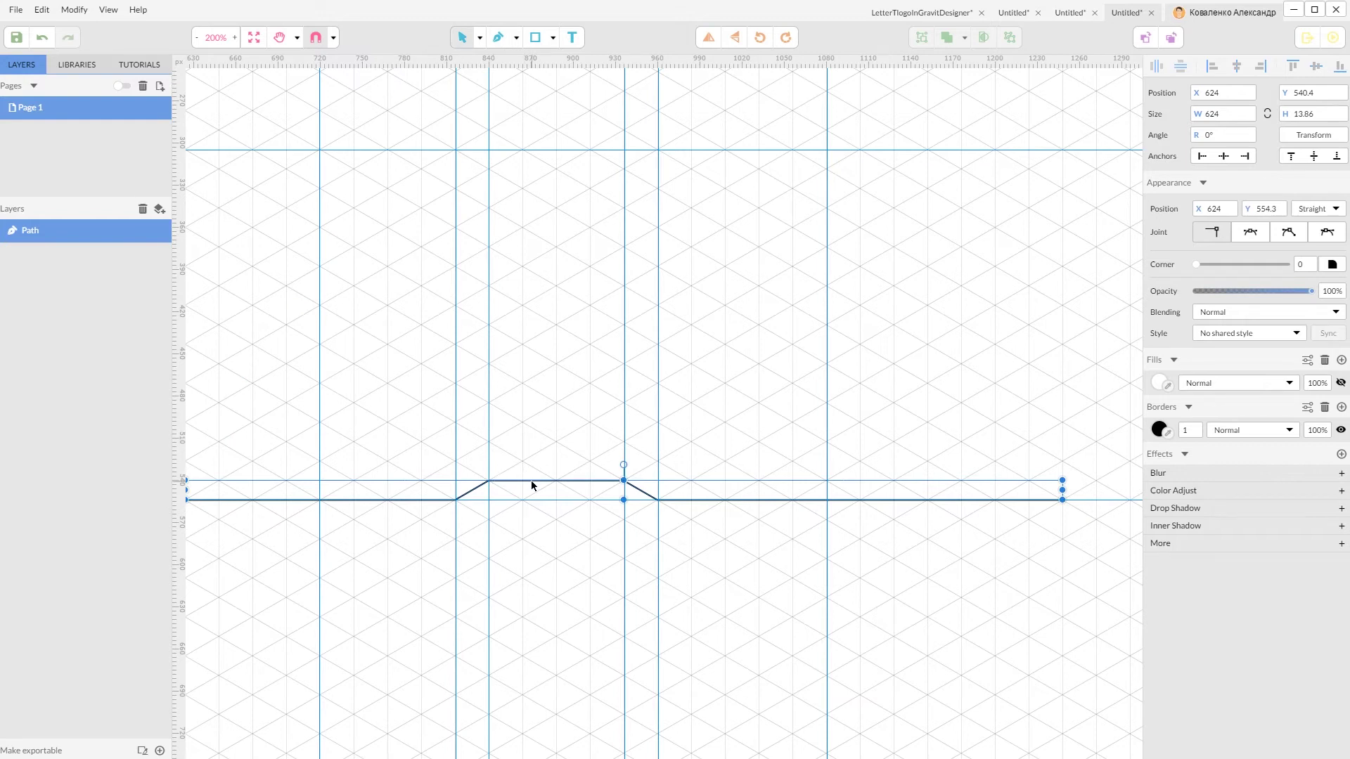
pyautogui.moveTo(532, 481); pyautogui.dragTo(564, 188)
# Duplicate the top stepped line one grid row higher and deselect it.
pyautogui.scroll(3, 781, 295)
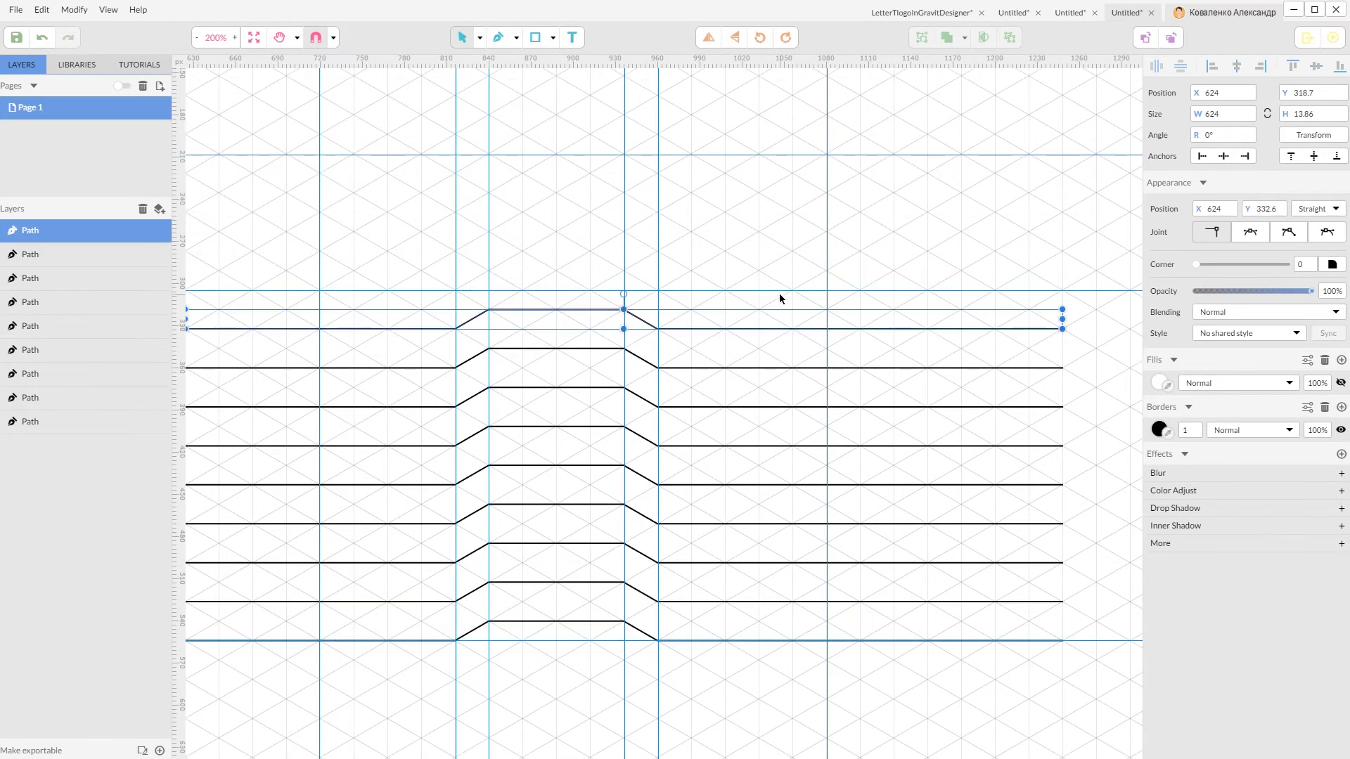
pyautogui.click(589, 235)
pyautogui.moveTo(560, 315); pyautogui.dragTo(560, 269)
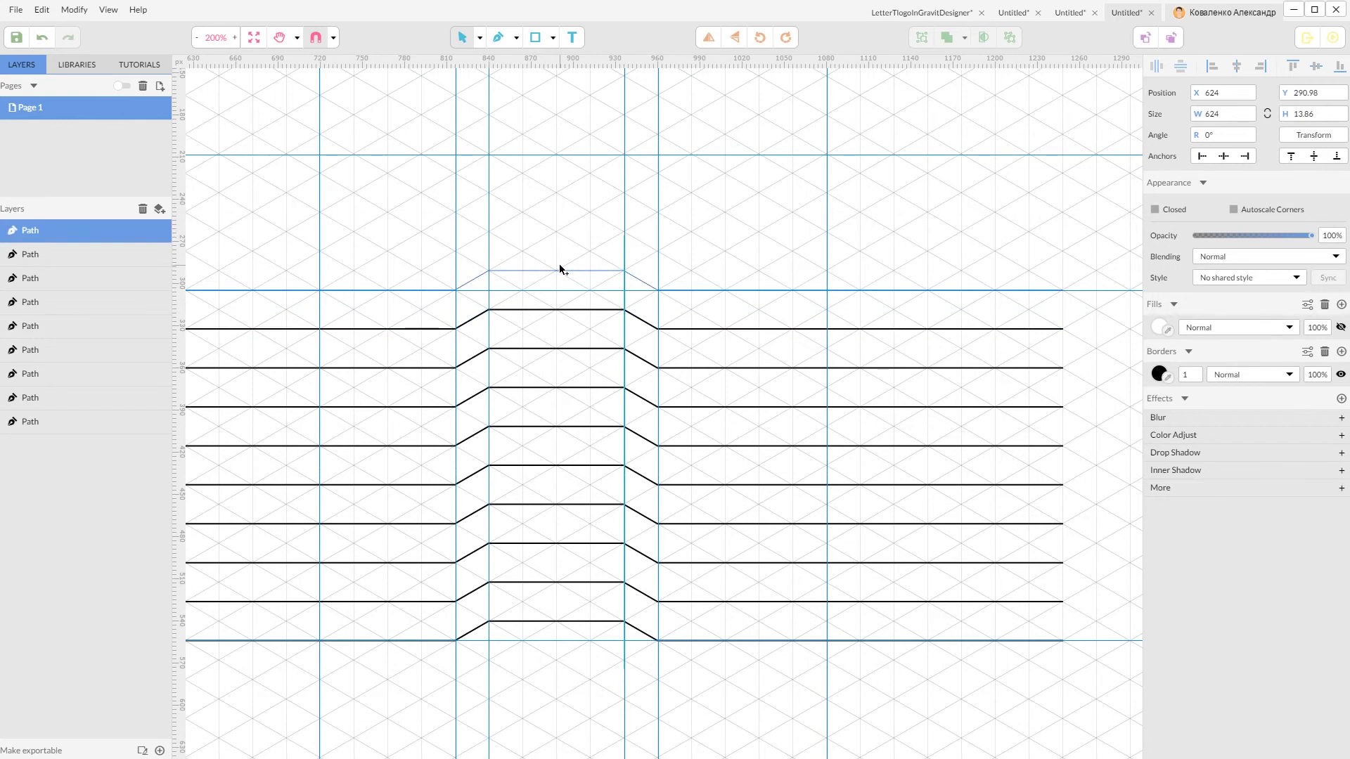
pyautogui.moveTo(561, 269); pyautogui.dragTo(560, 270)
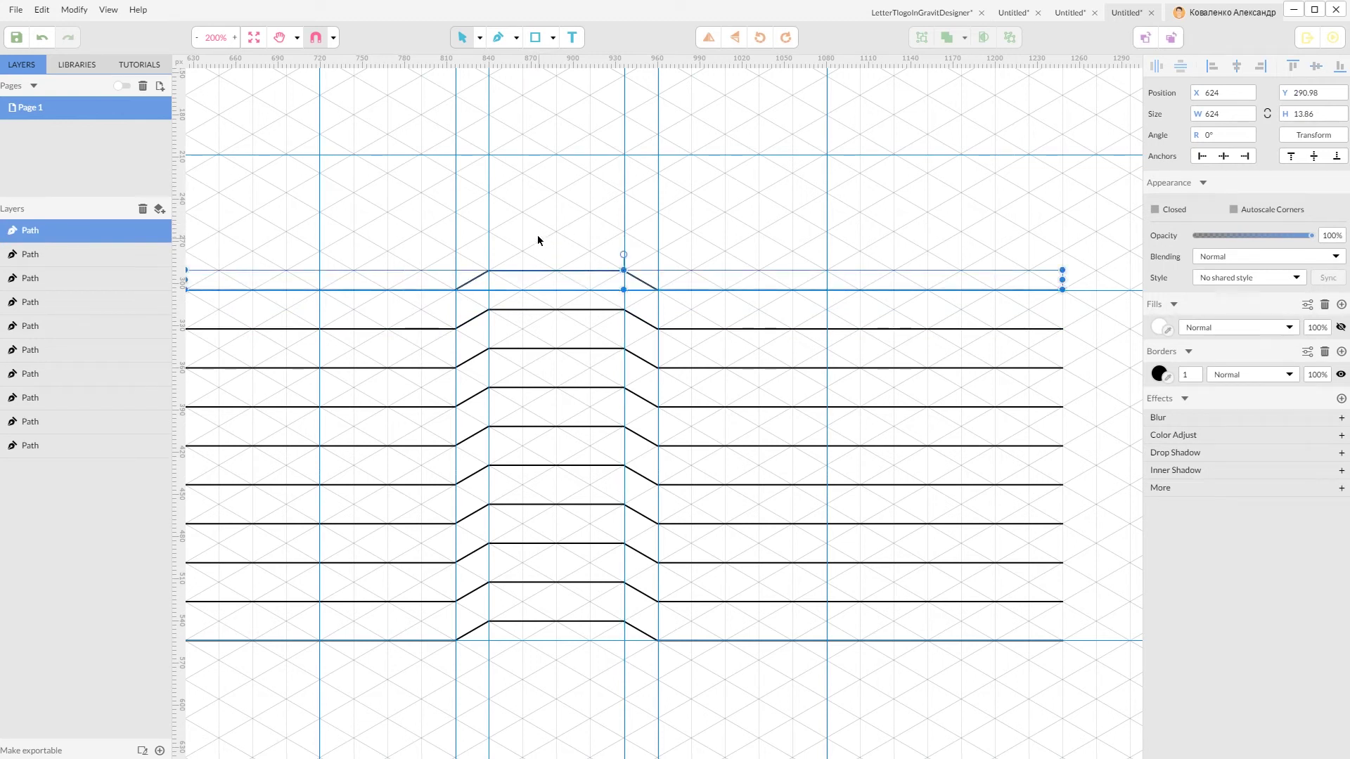
pyautogui.click(675, 234)
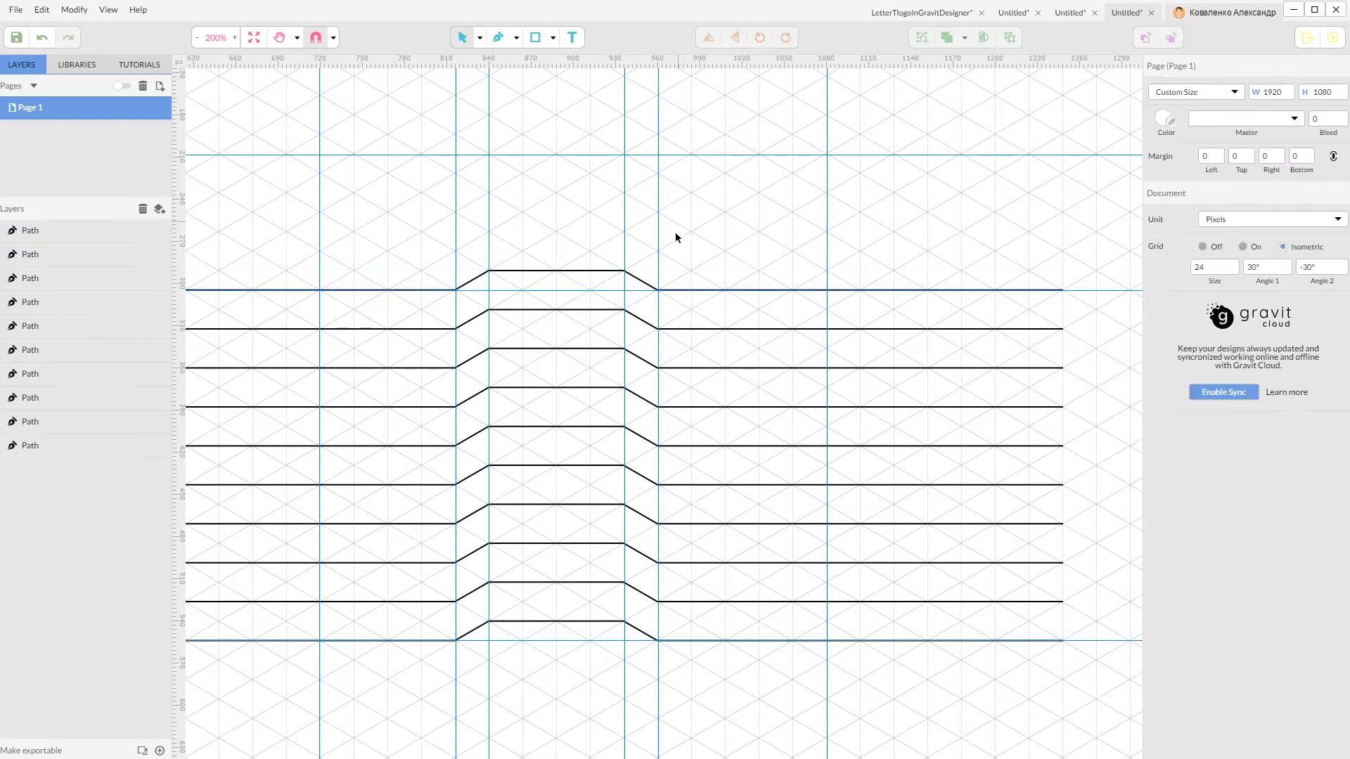
pyautogui.click(481, 38)
# With Subselect, move the top line's right and left step anchors to widen its raised middle.
pyautogui.click(498, 81)
pyautogui.moveTo(599, 241); pyautogui.dragTo(669, 295)
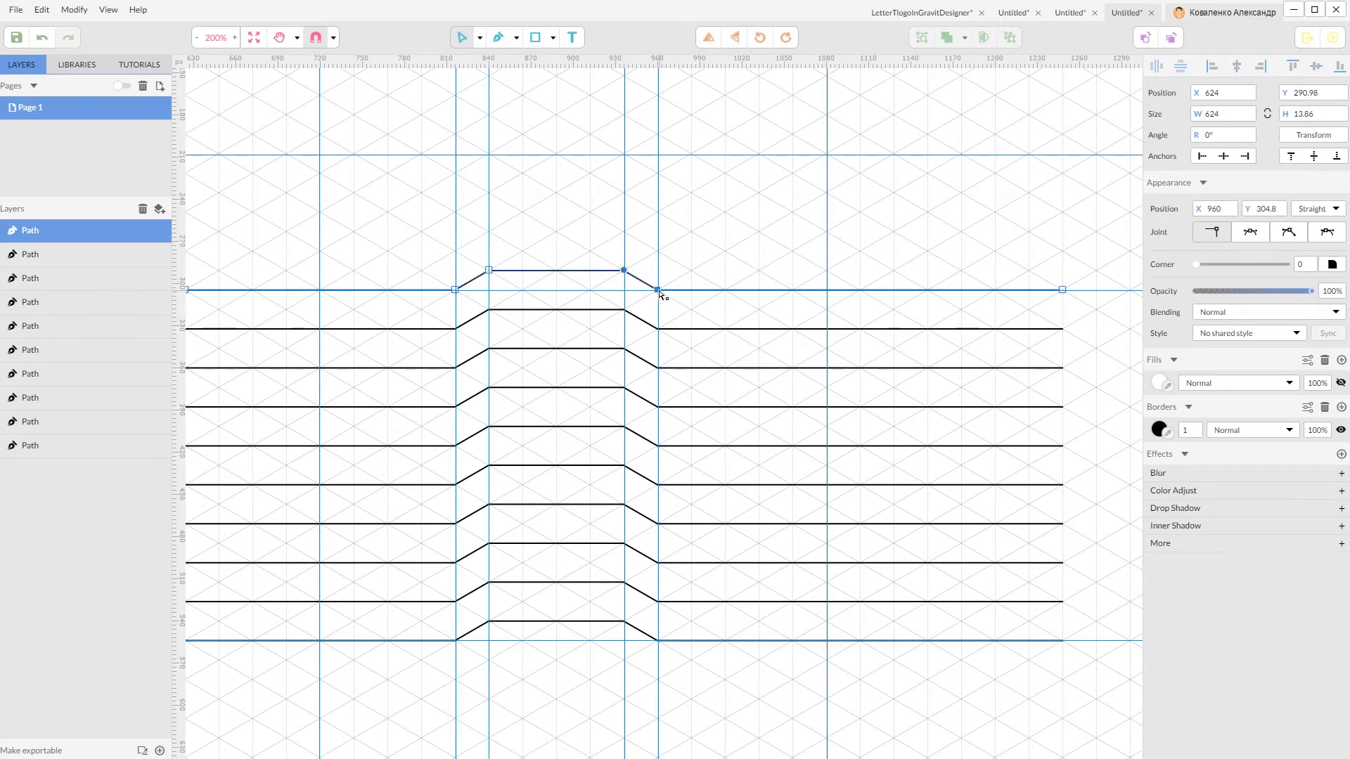
pyautogui.moveTo(659, 291); pyautogui.dragTo(847, 289)
pyautogui.moveTo(422, 255); pyautogui.dragTo(254, 294)
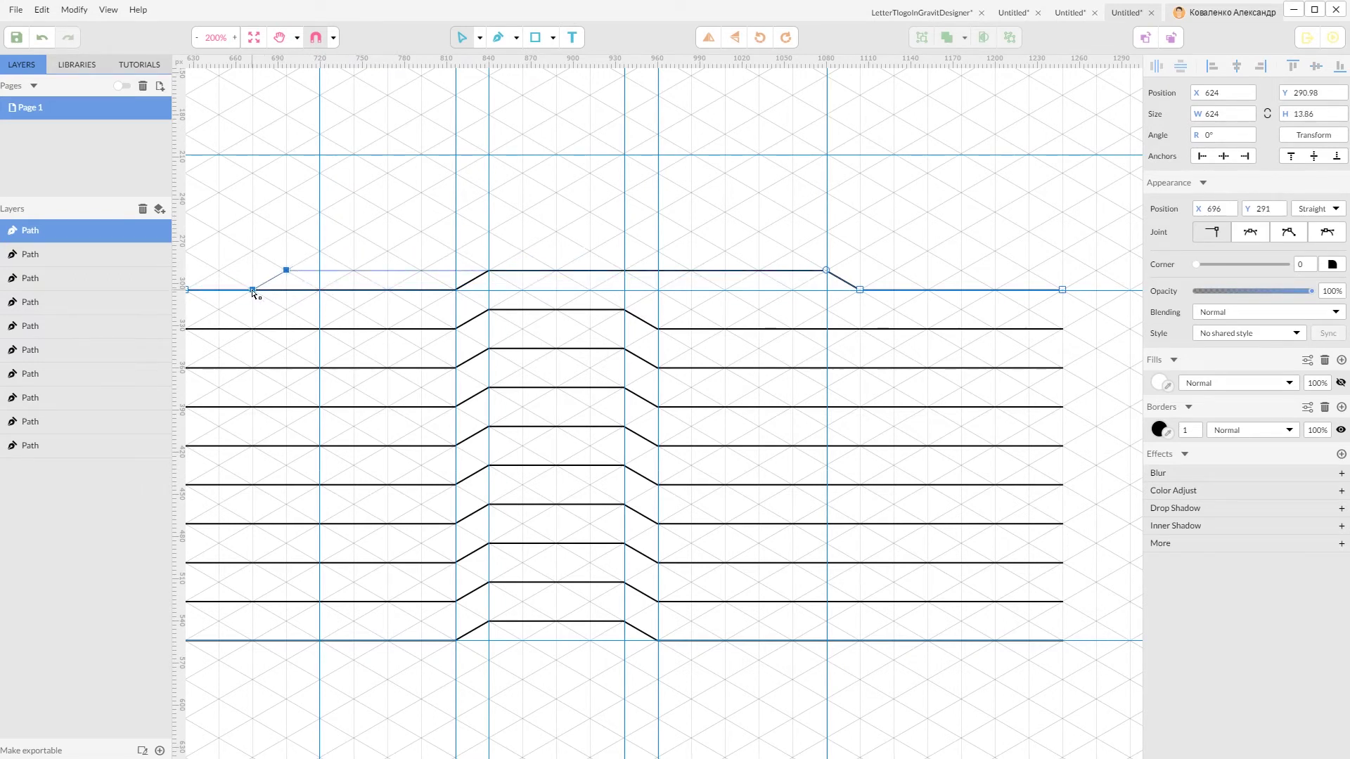
pyautogui.click(286, 226)
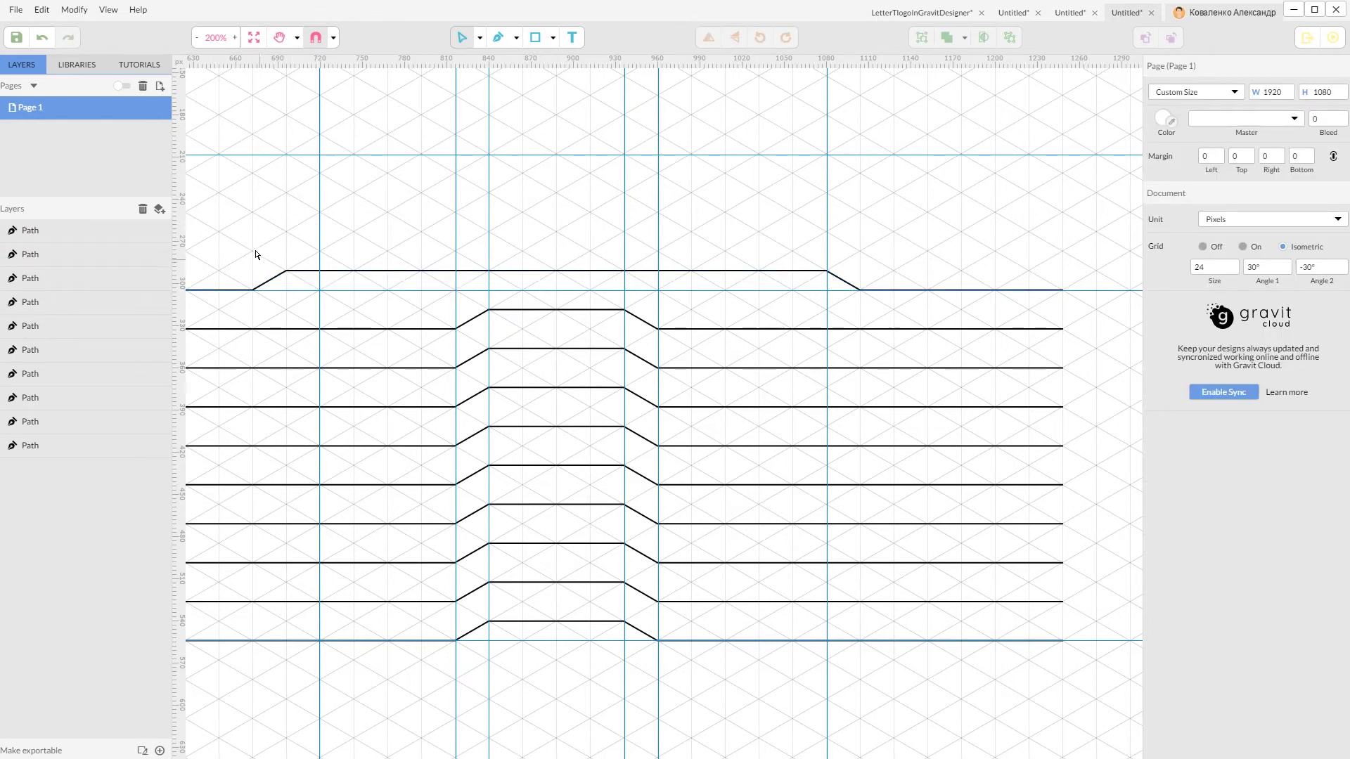
pyautogui.moveTo(254, 253); pyautogui.dragTo(356, 274)
pyautogui.moveTo(807, 247); pyautogui.dragTo(762, 246)
pyautogui.click(763, 243)
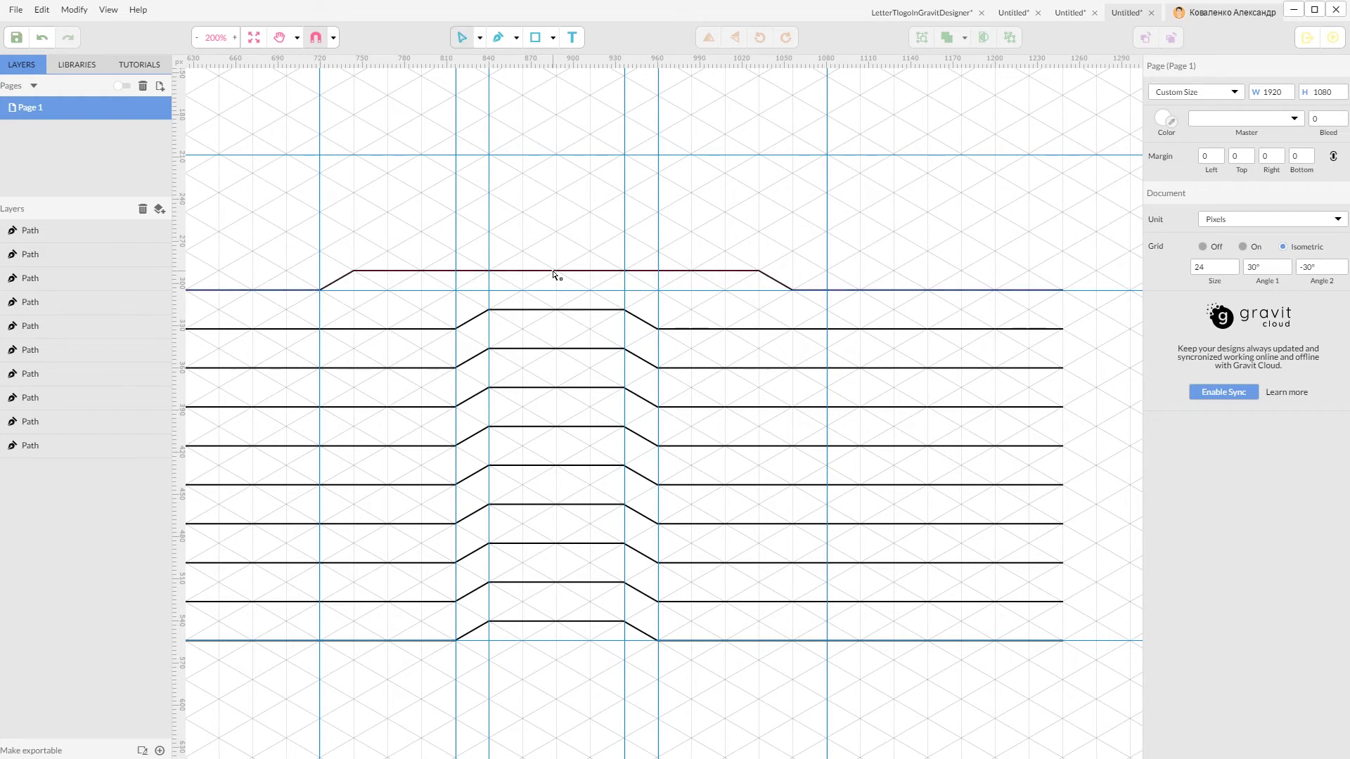
# Copy the wide line upward to form four crossbar lines, then select all the lines.
pyautogui.click(481, 38)
pyautogui.click(494, 62)
pyautogui.moveTo(531, 272); pyautogui.dragTo(552, 149)
pyautogui.click(546, 116)
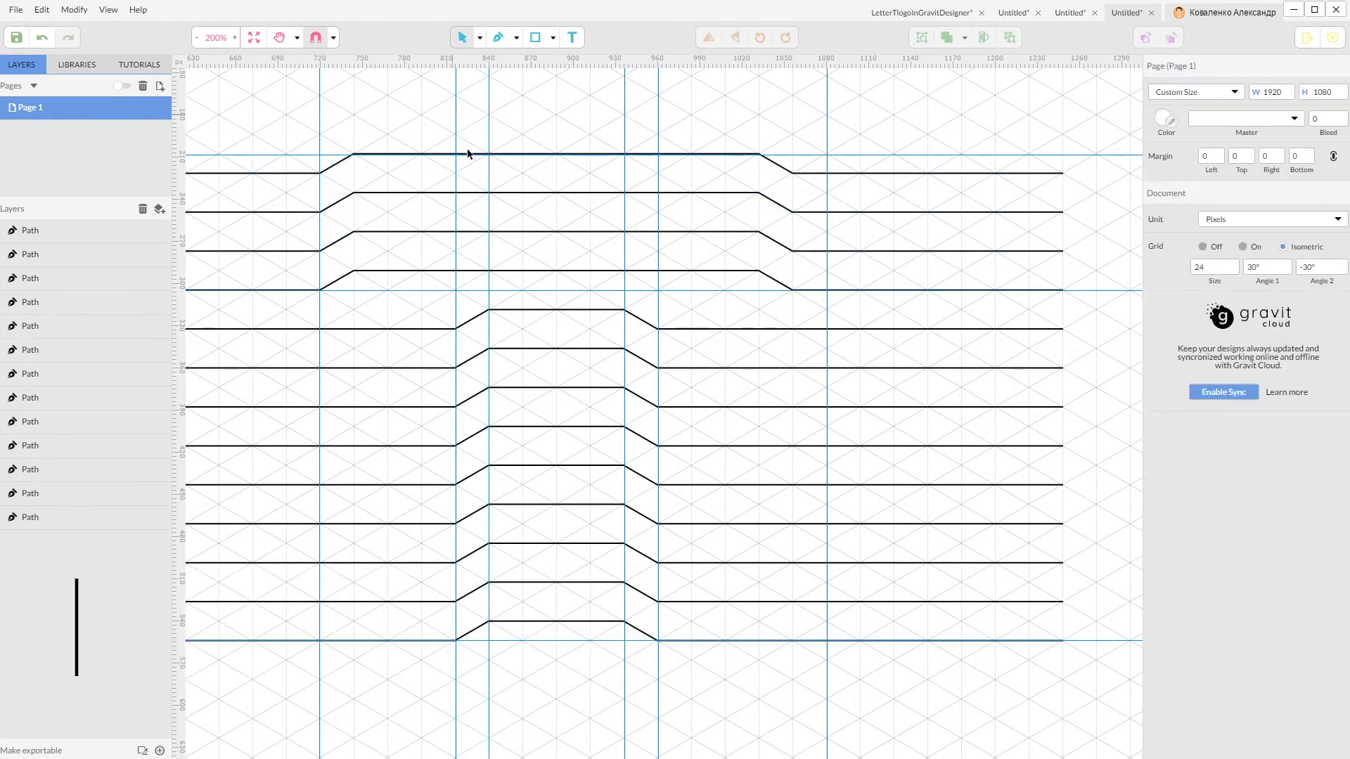
pyautogui.moveTo(451, 115); pyautogui.dragTo(590, 672)
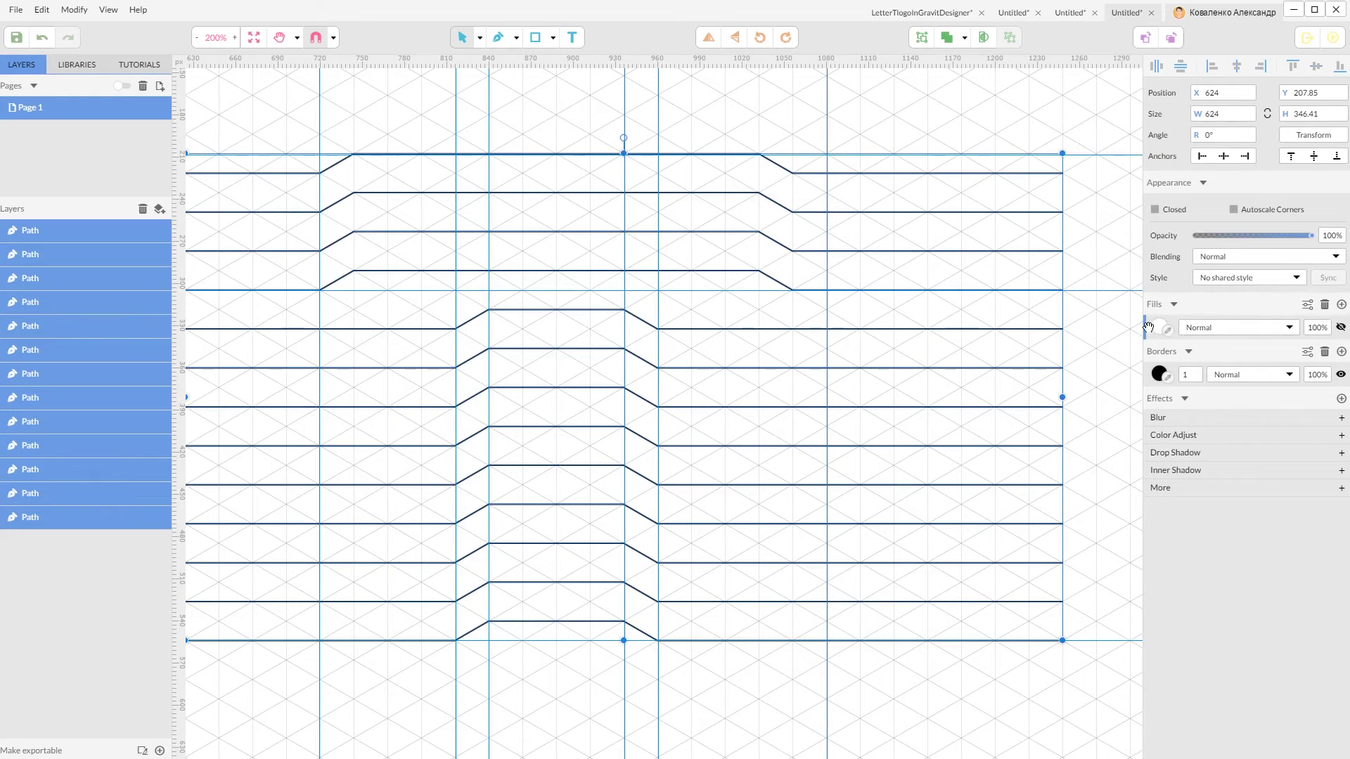
# Remove the fill from all 13 lines and set their border width to 6.
pyautogui.click(1325, 305)
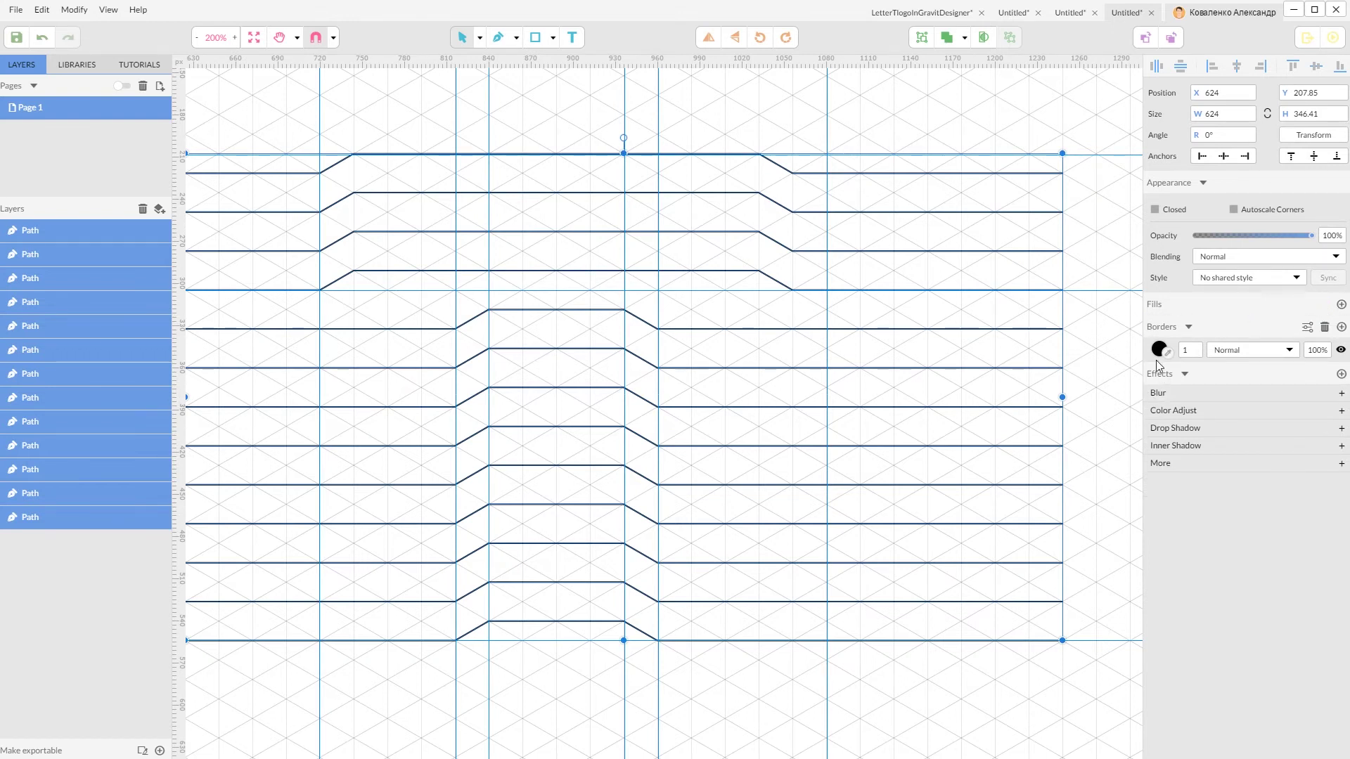
pyautogui.click(1190, 349)
pyautogui.write('5')
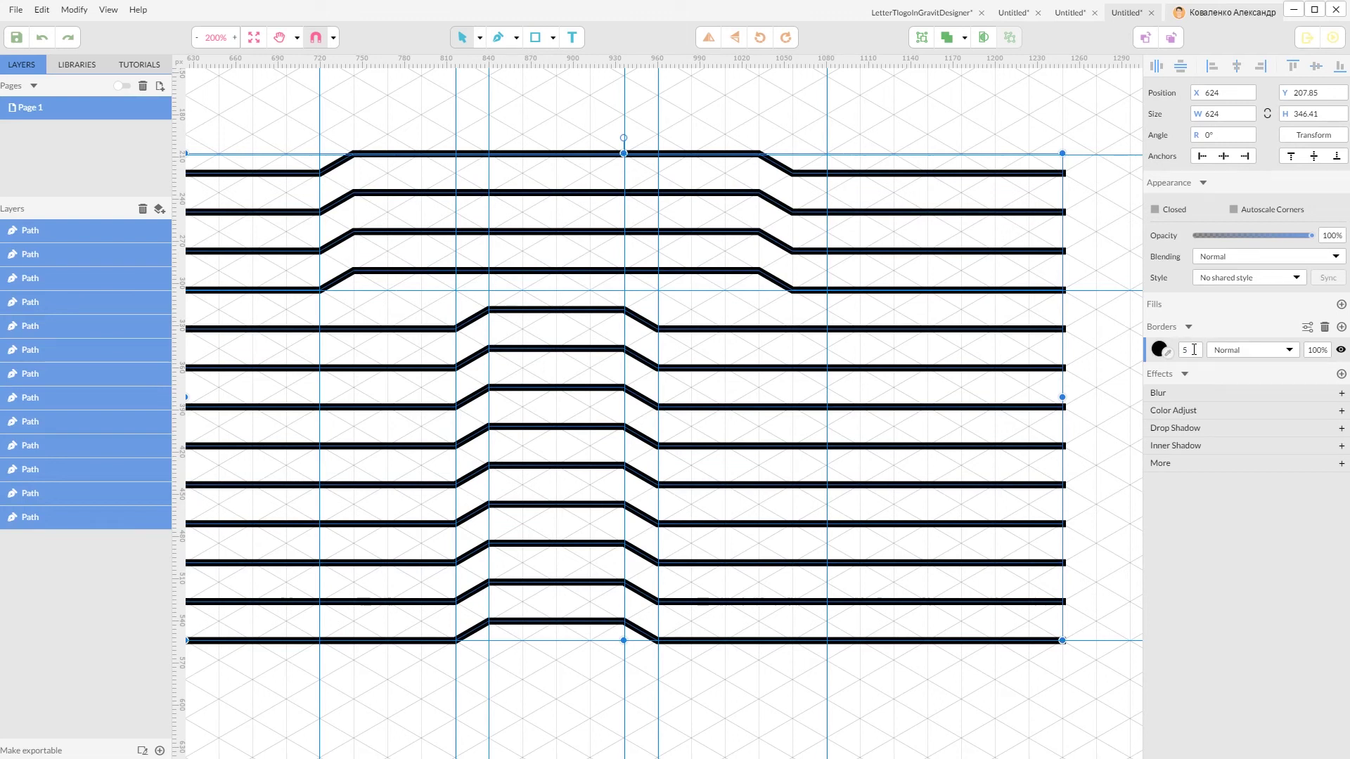
pyautogui.press('Up')
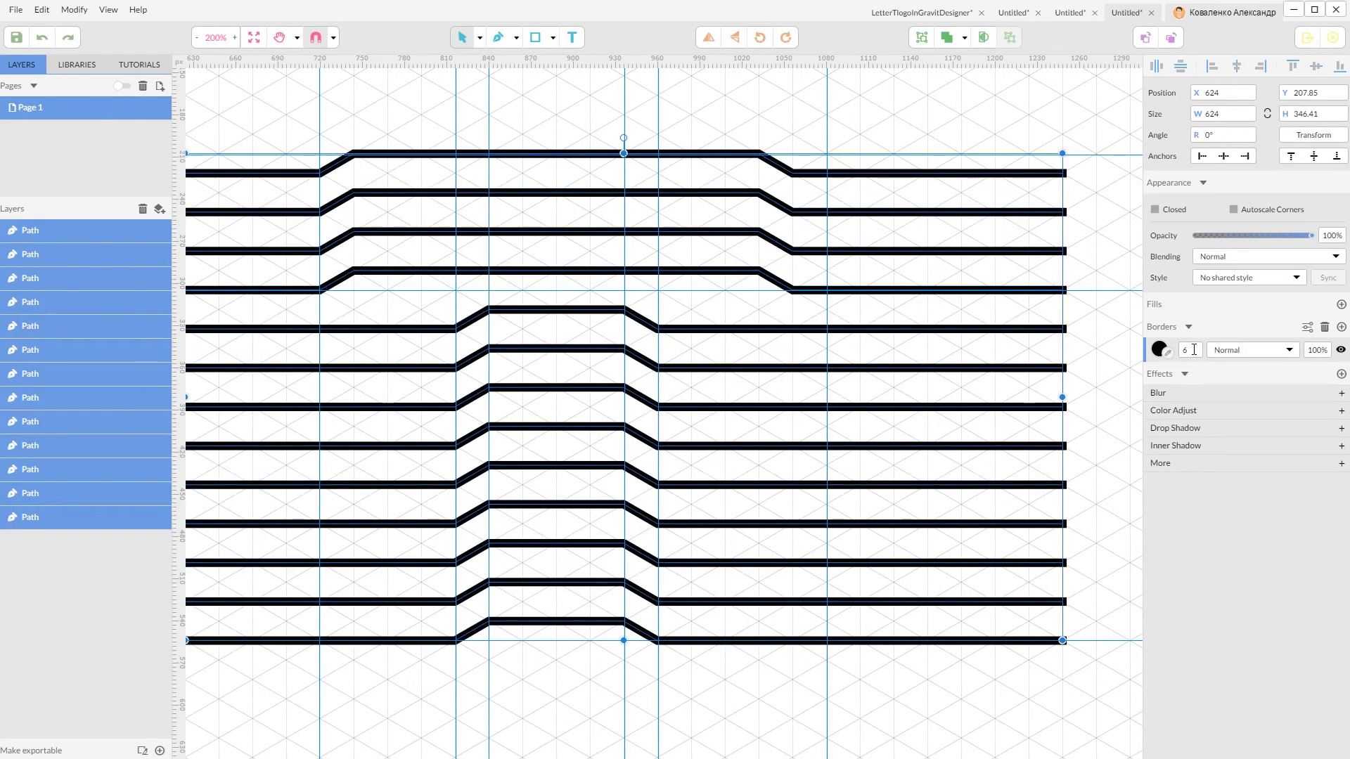
pyautogui.click(701, 322)
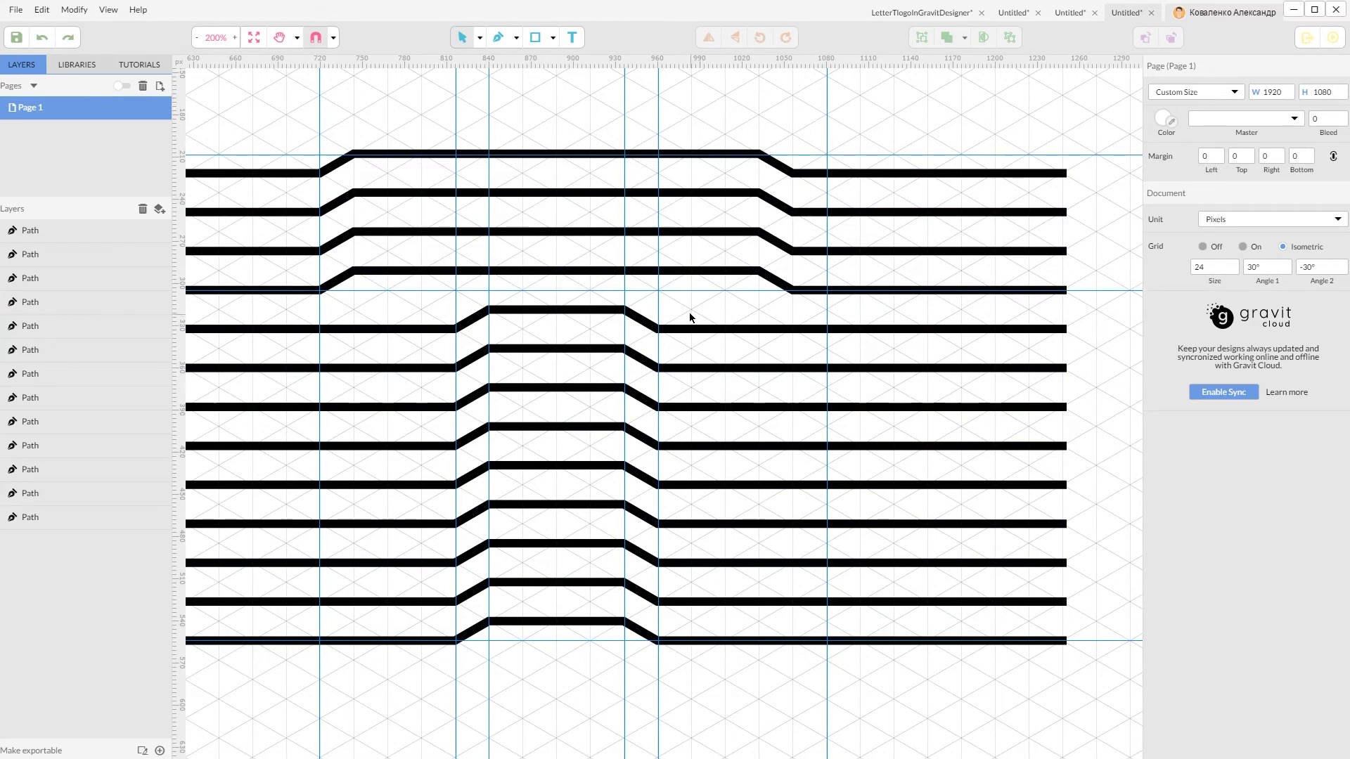
# Pen-draw a closed four-corner wedge beneath the lowest line's raised section.
pyautogui.scroll(-2, 685, 310)
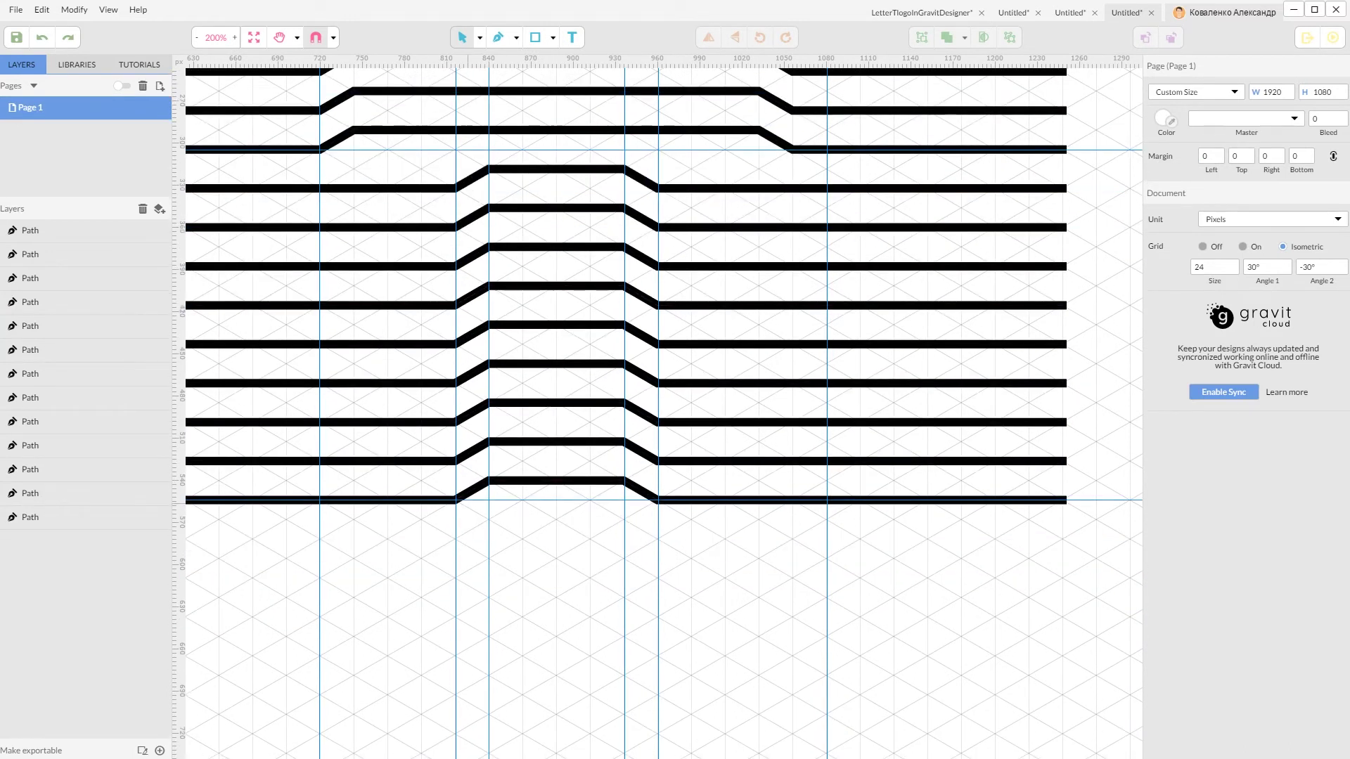
pyautogui.click(473, 498)
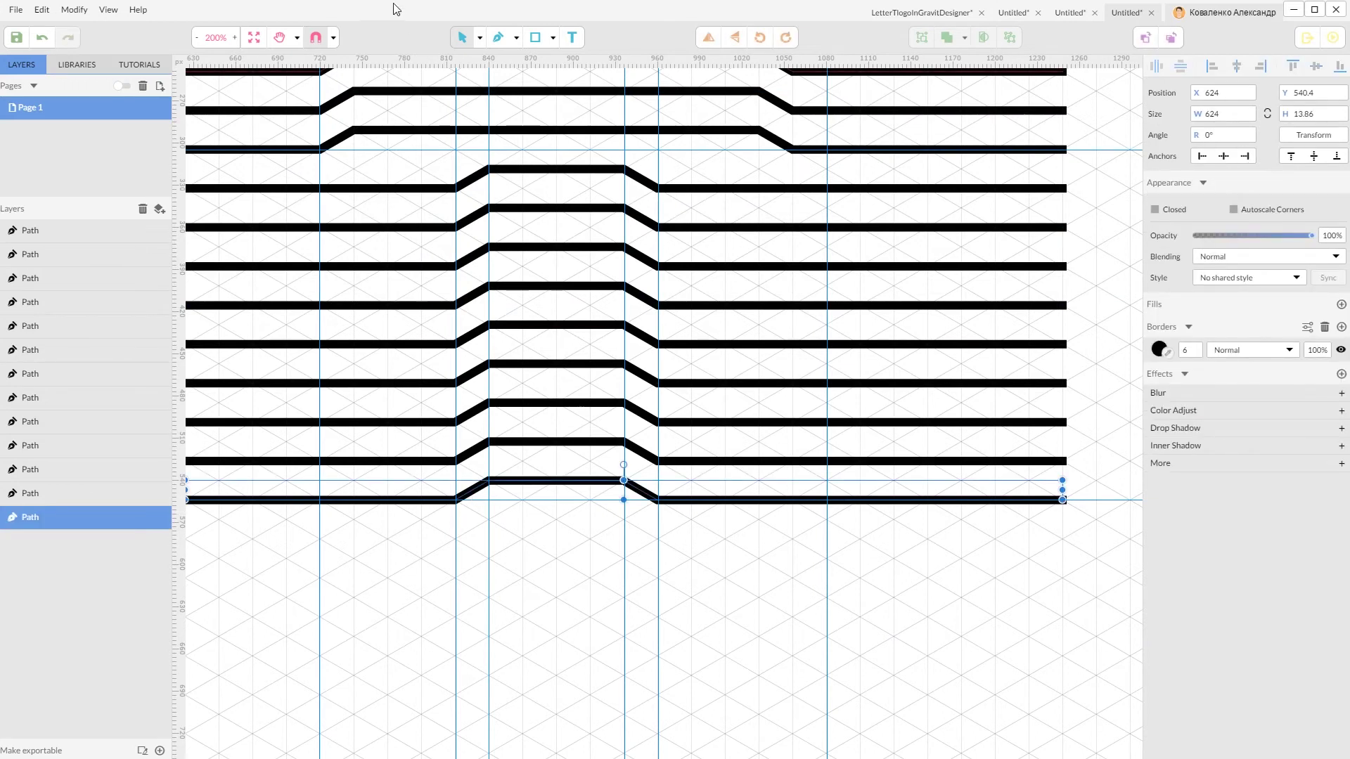
pyautogui.click(516, 37)
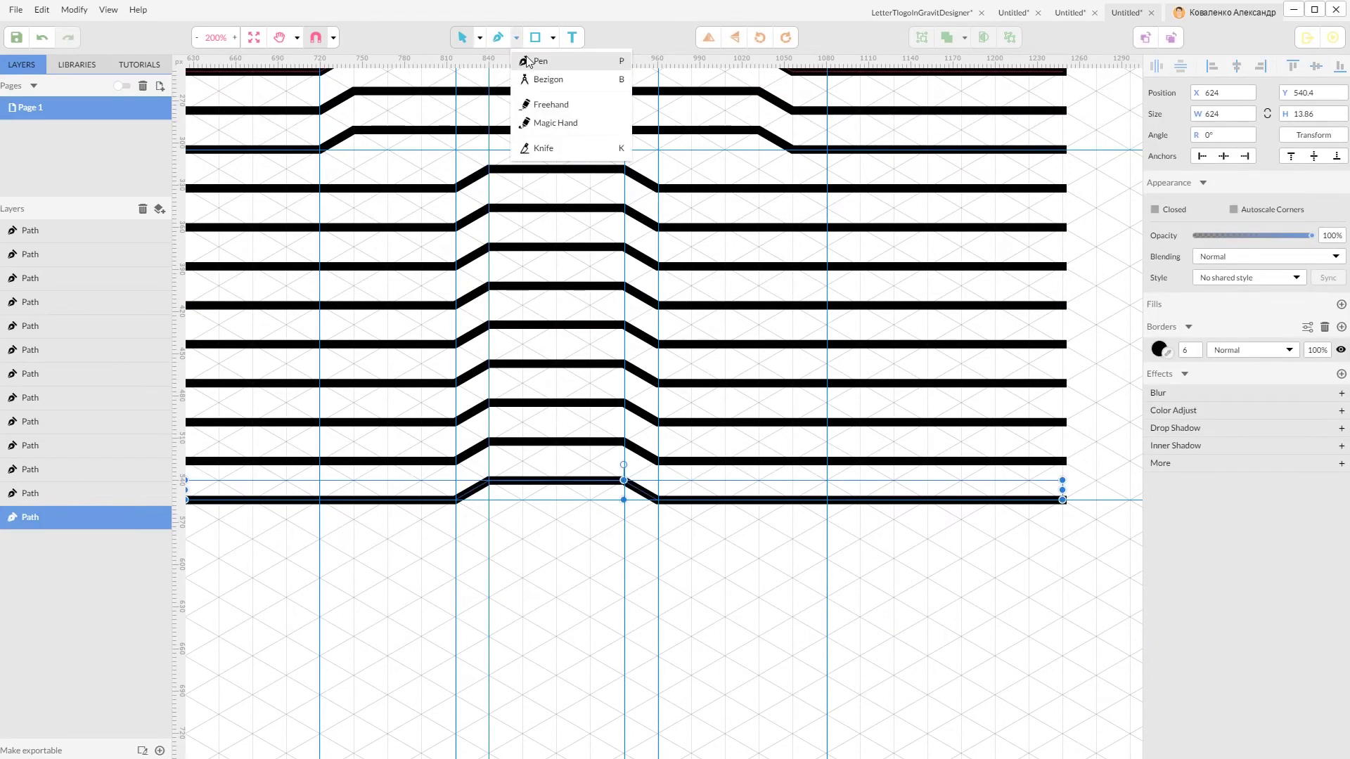
pyautogui.click(535, 61)
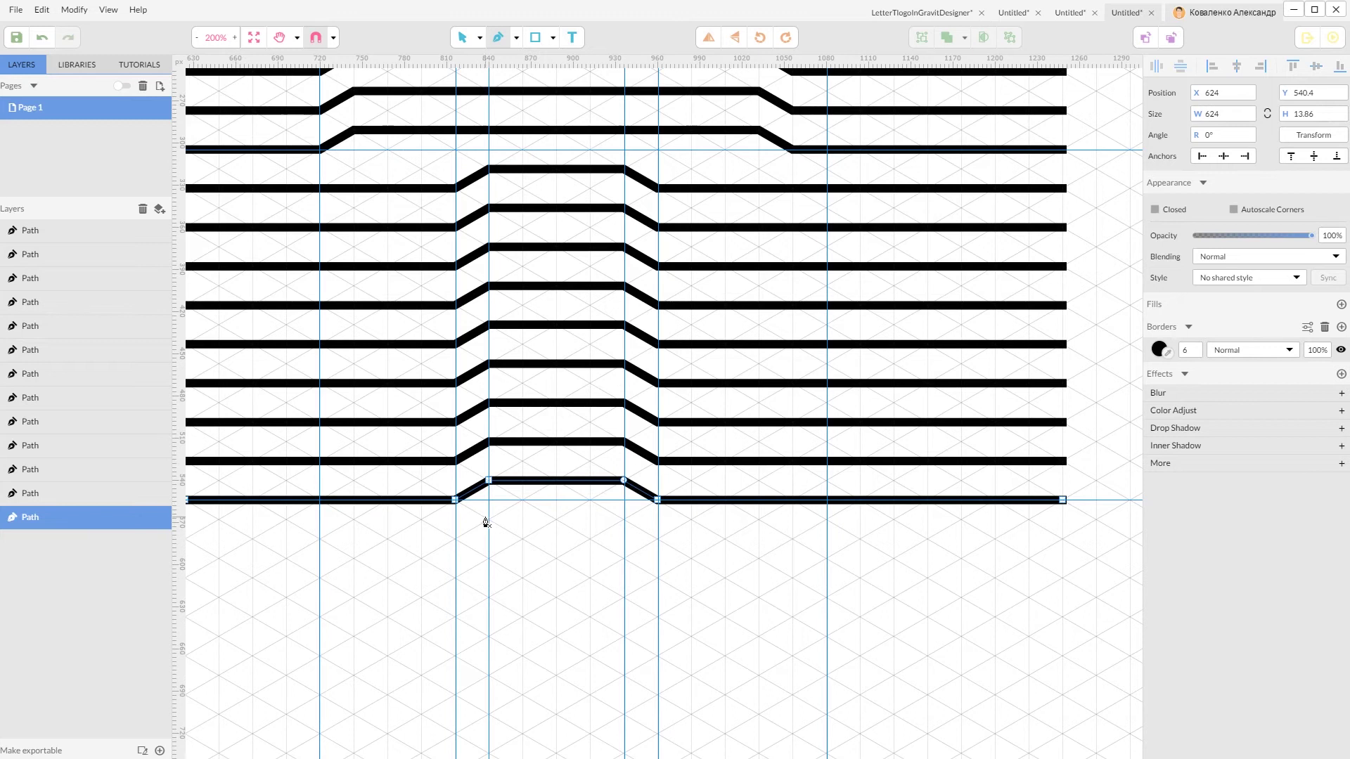
pyautogui.click(462, 37)
pyautogui.click(507, 581)
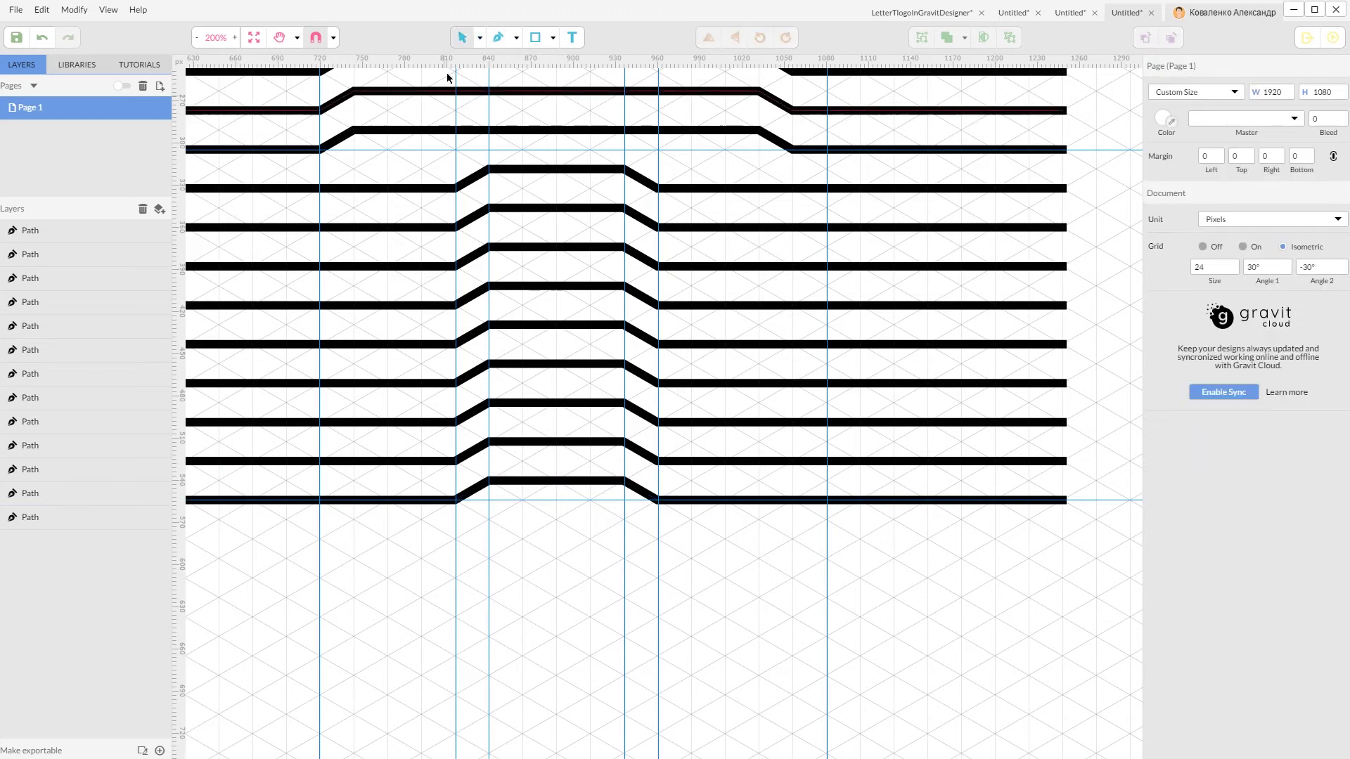
pyautogui.click(498, 37)
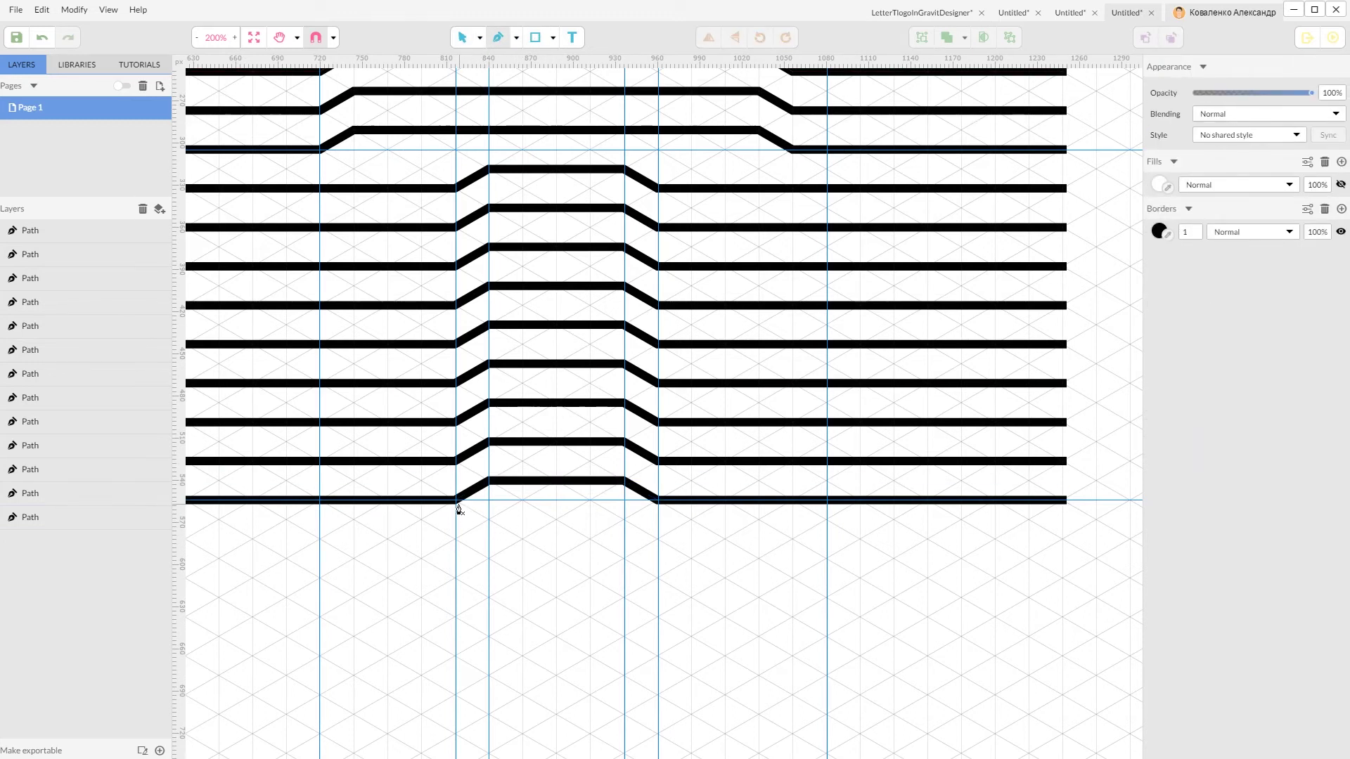
pyautogui.click(456, 500)
pyautogui.click(658, 500)
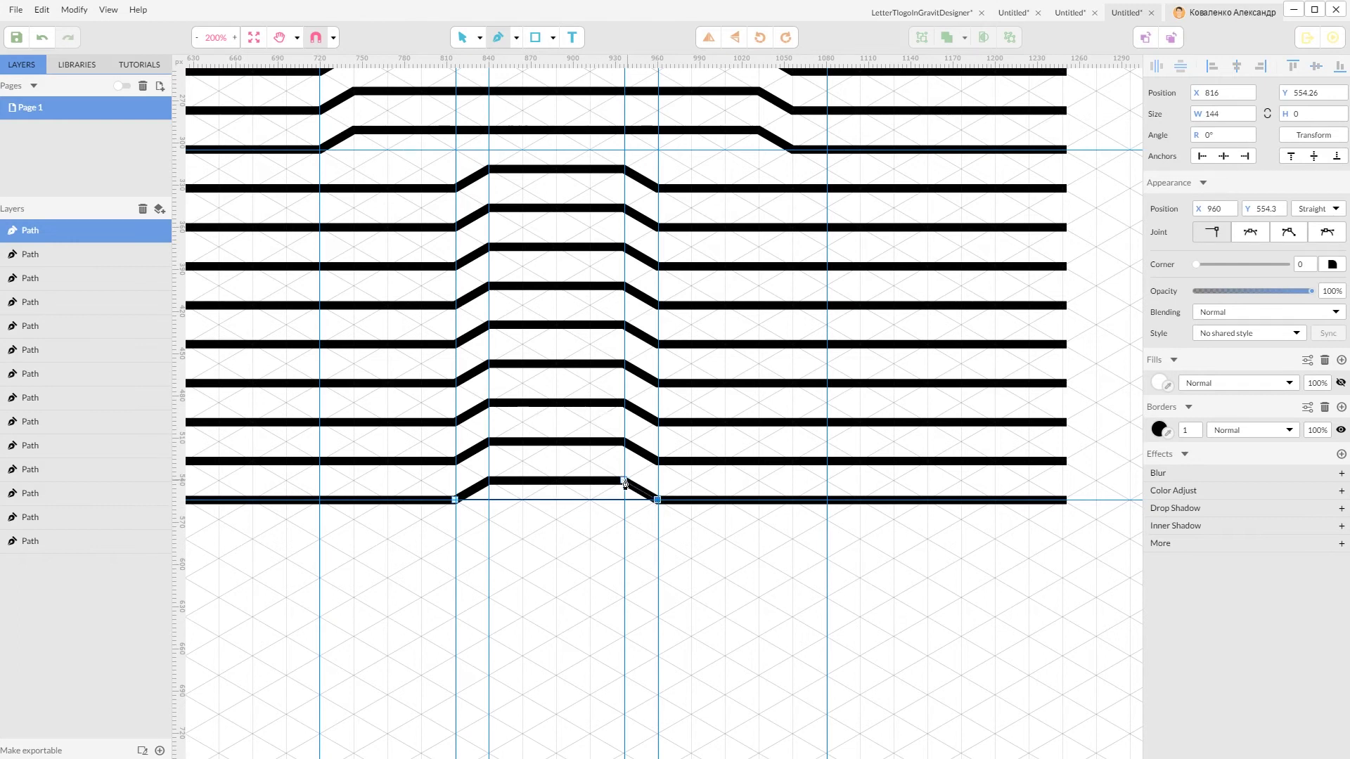
pyautogui.click(624, 480)
pyautogui.click(489, 480)
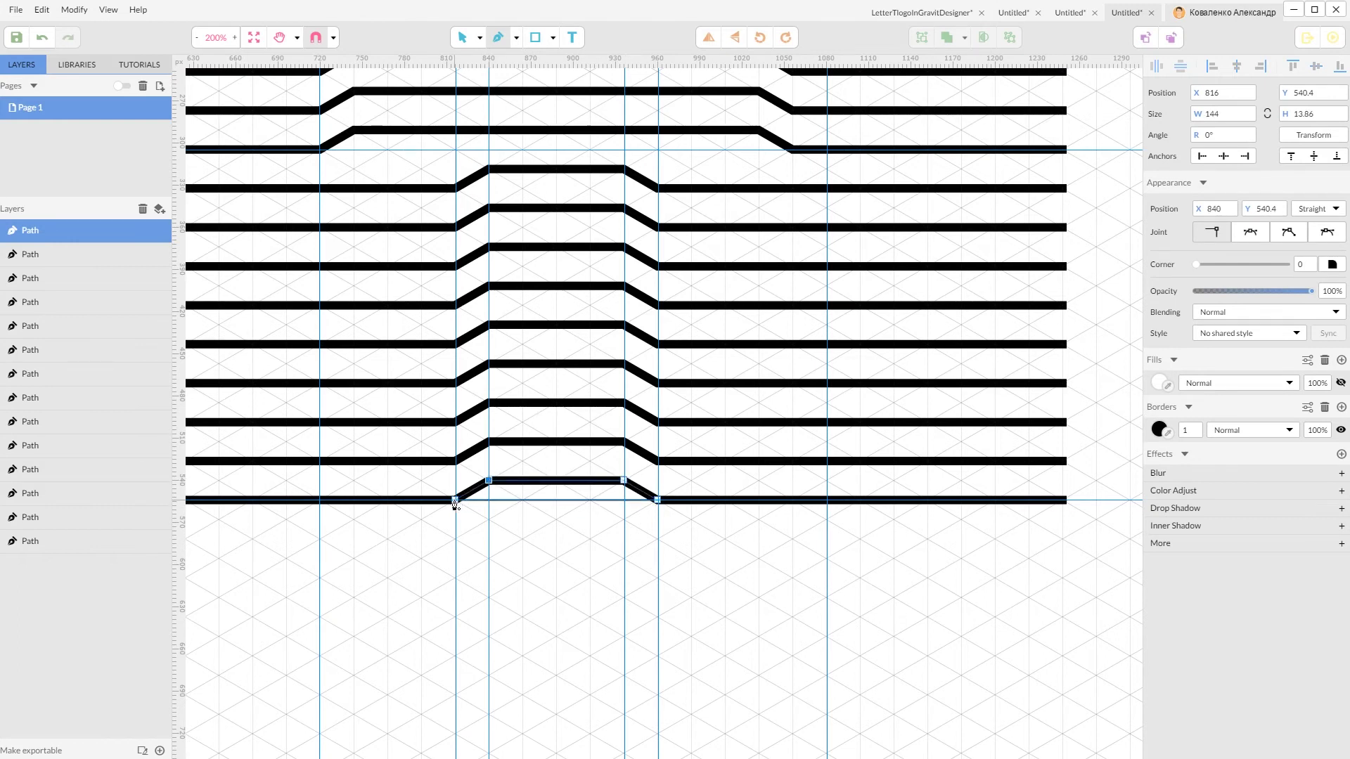
pyautogui.click(456, 500)
pyautogui.press('Escape')
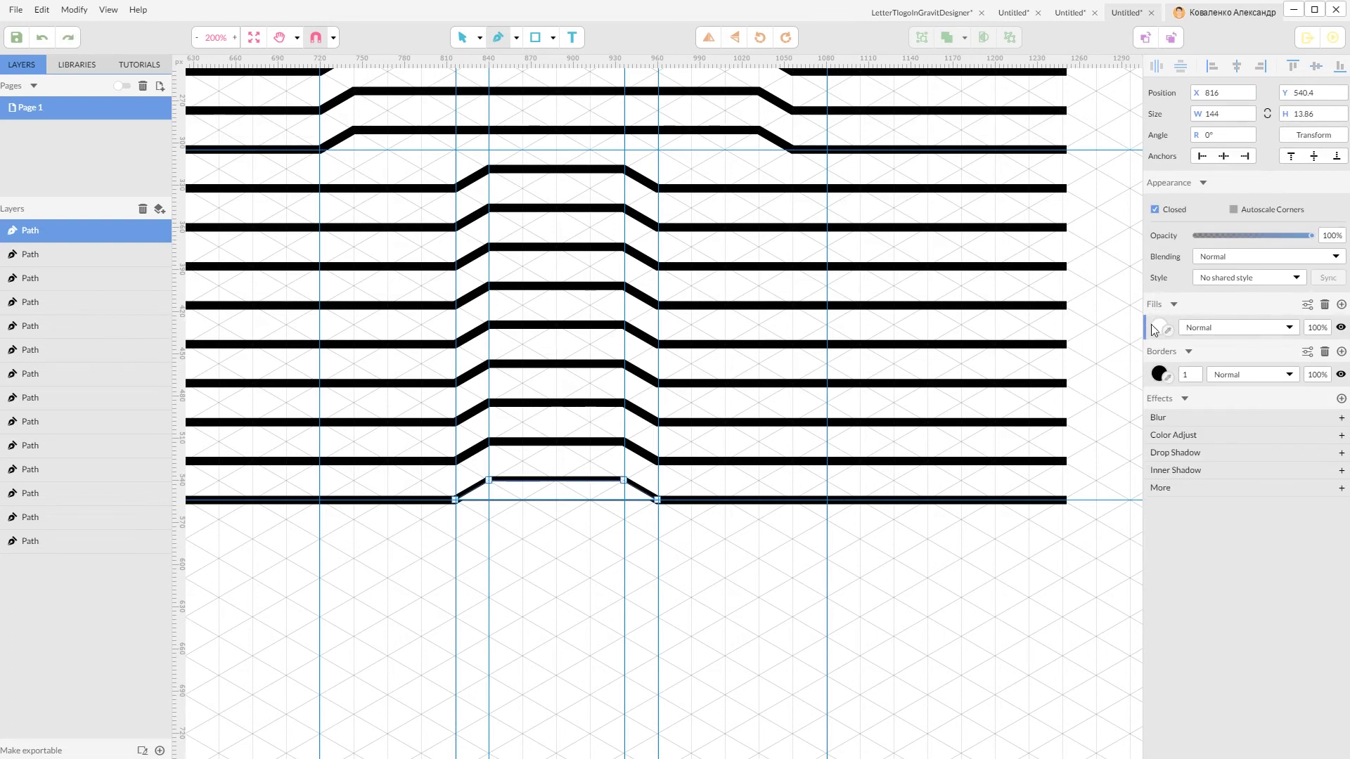
# Fill the bottom wedge solid black and deselect it.
pyautogui.click(1160, 329)
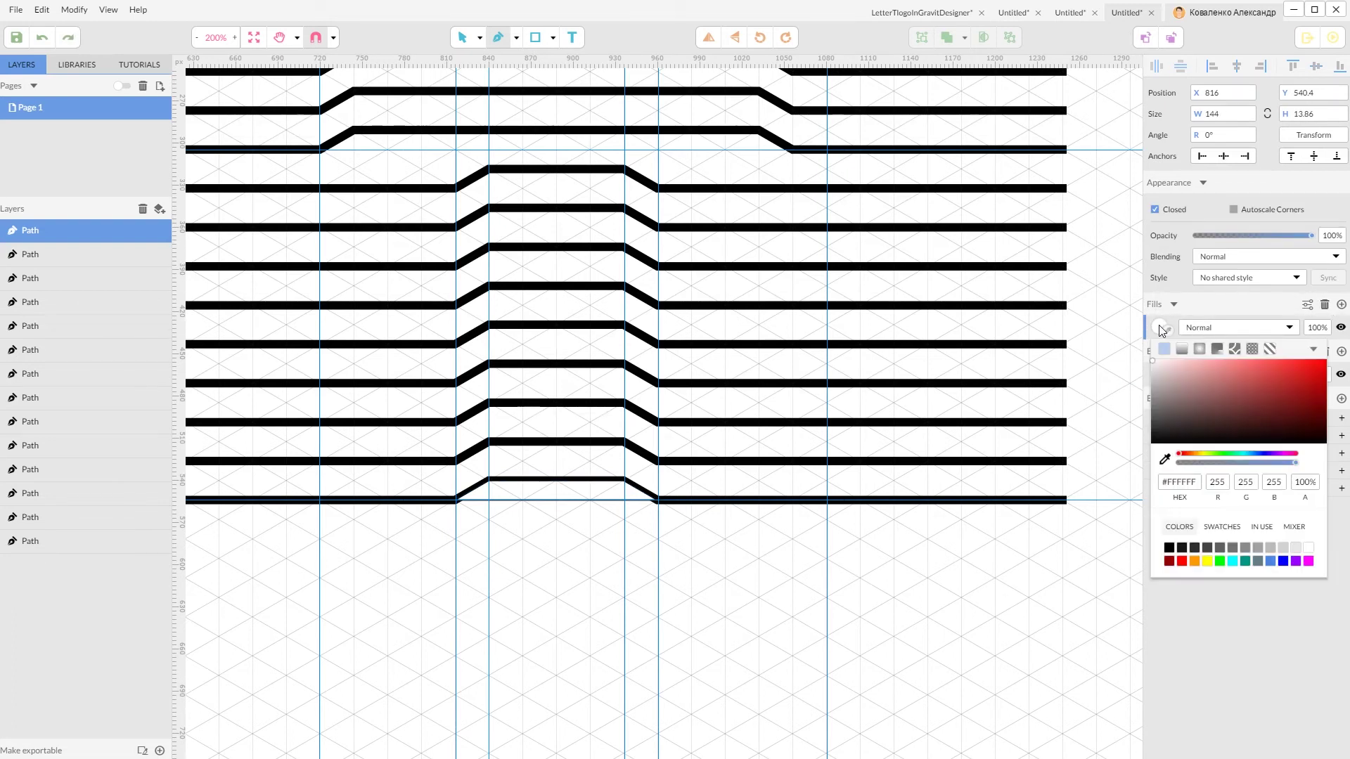
pyautogui.moveTo(1172, 409); pyautogui.dragTo(1134, 453)
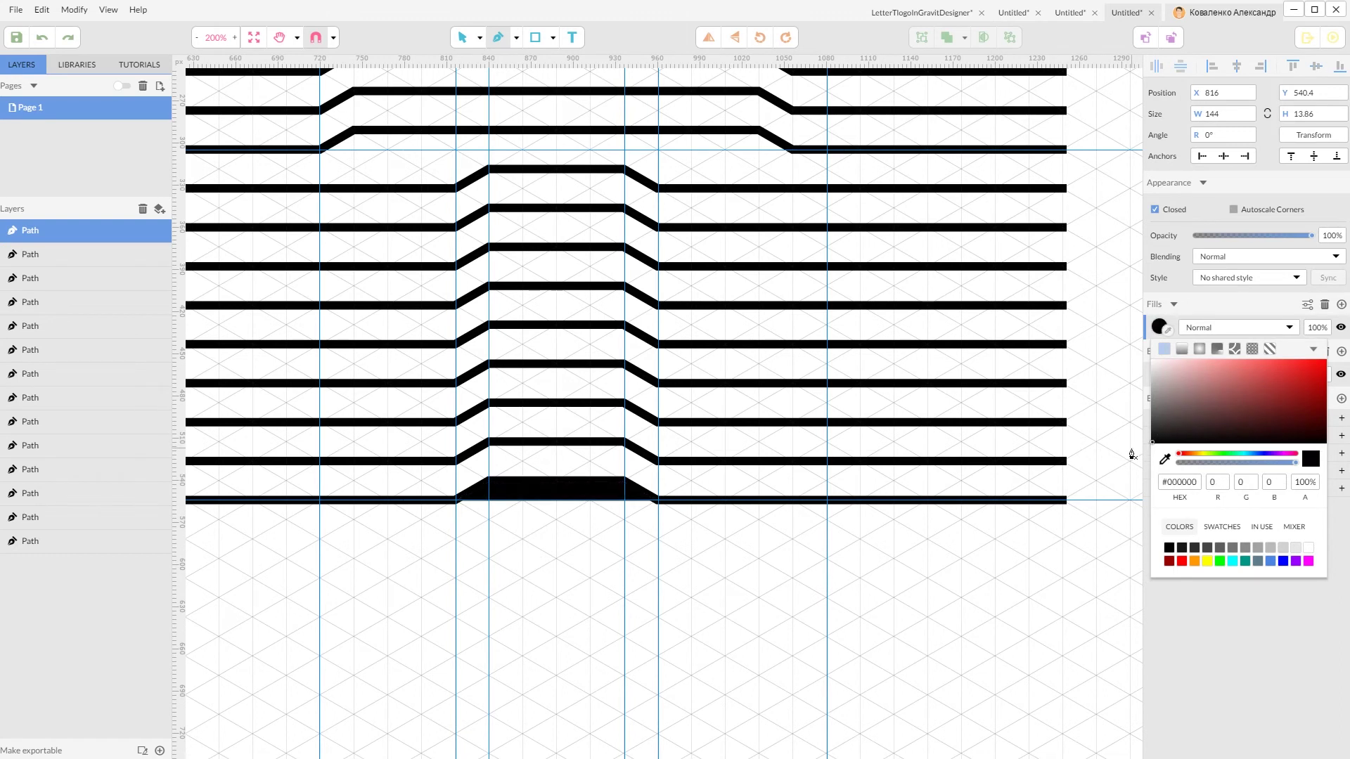
pyautogui.click(1266, 310)
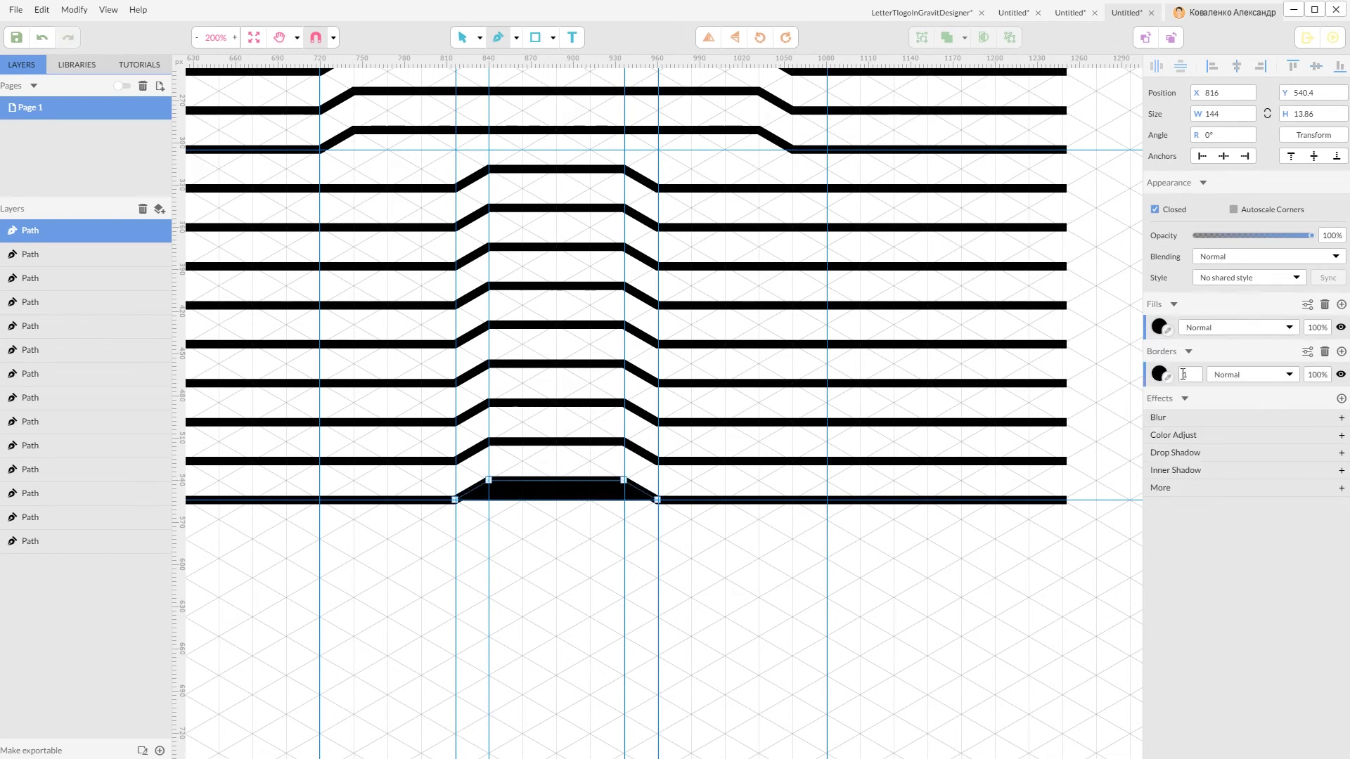
pyautogui.scroll(5, 1189, 373)
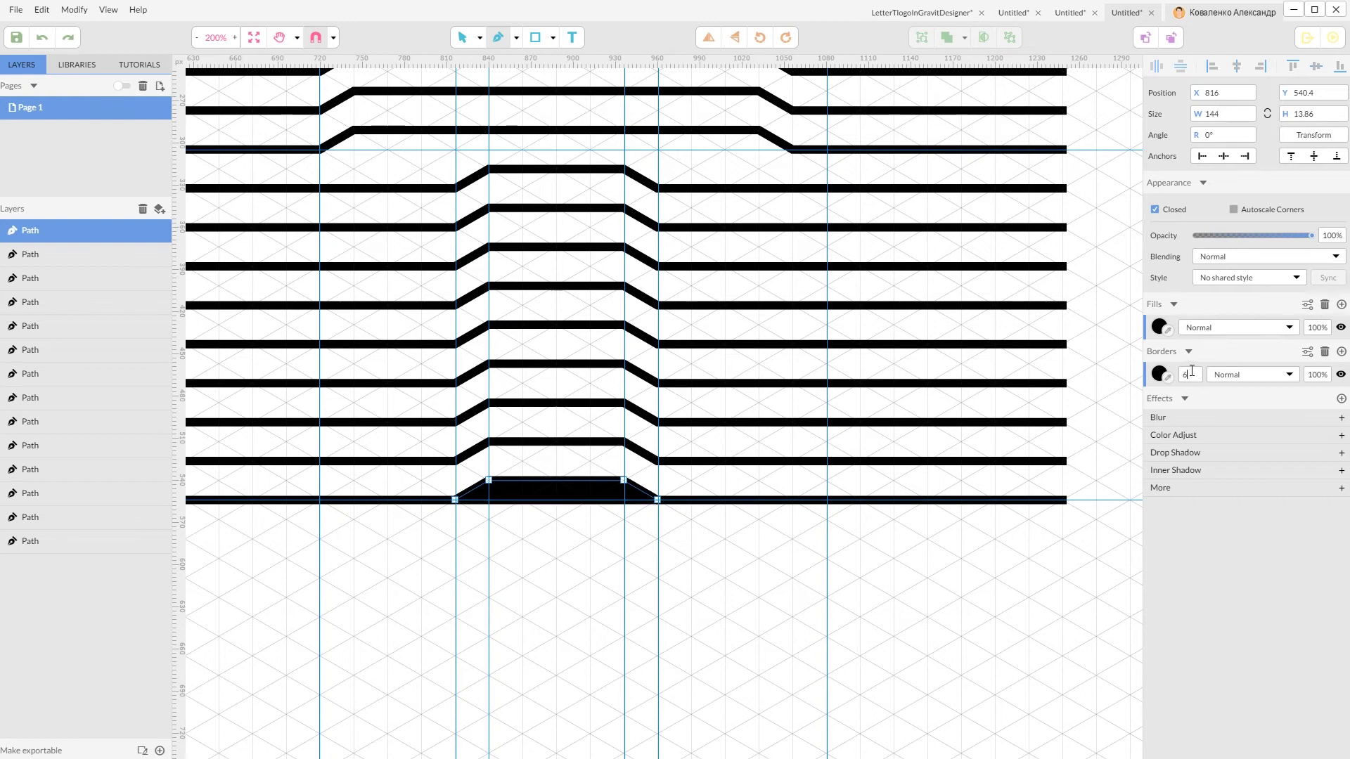
pyautogui.click(462, 38)
pyautogui.click(590, 562)
pyautogui.scroll(3, 588, 582)
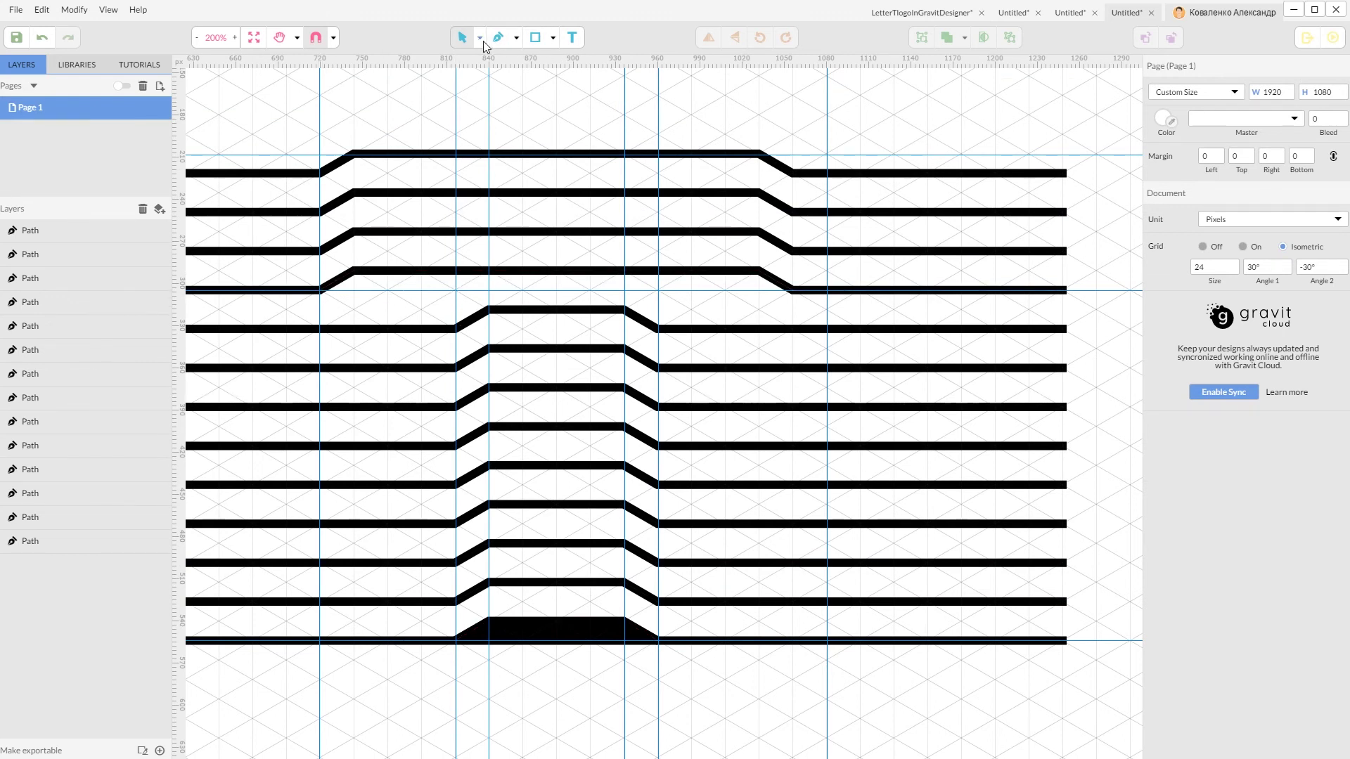
# Pen-draw a closed parallelogram in the crossbar's left stepped junction.
pyautogui.click(517, 38)
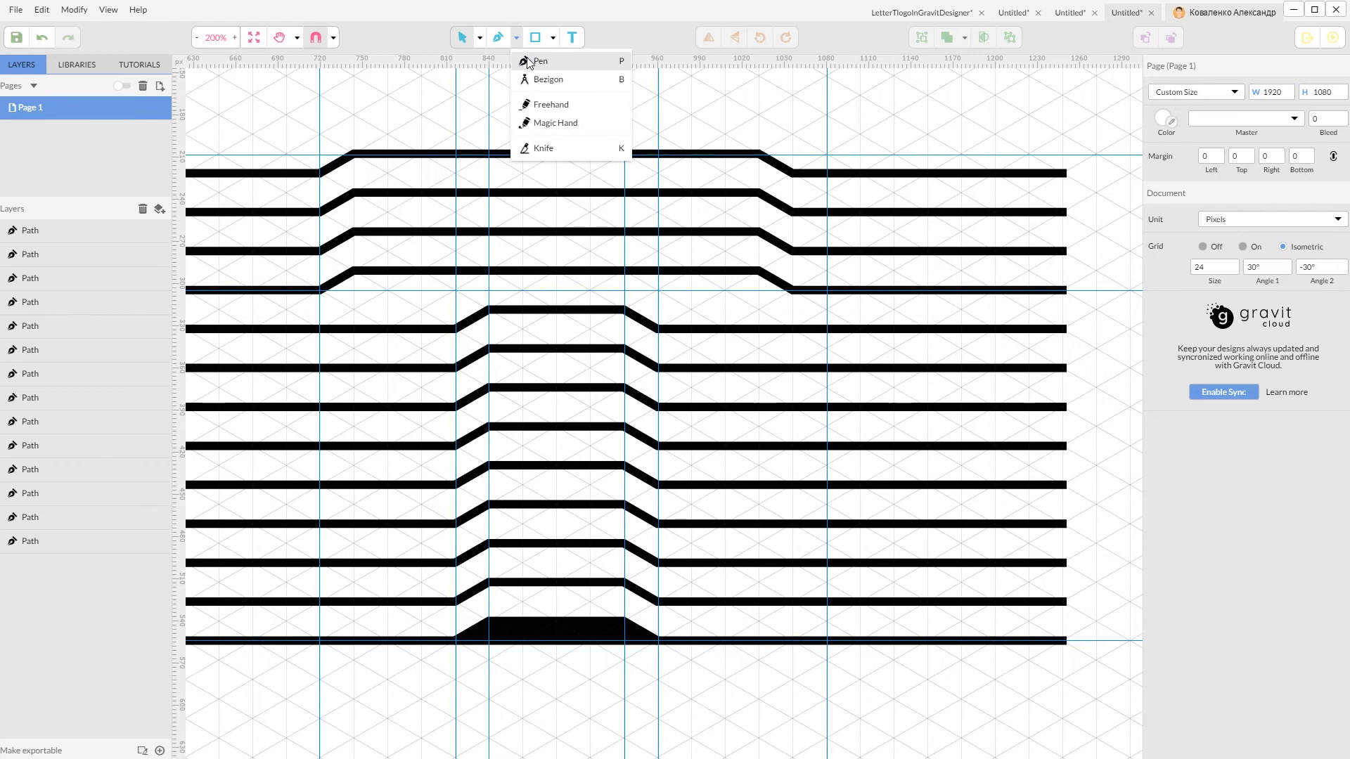
pyautogui.click(529, 59)
pyautogui.click(320, 290)
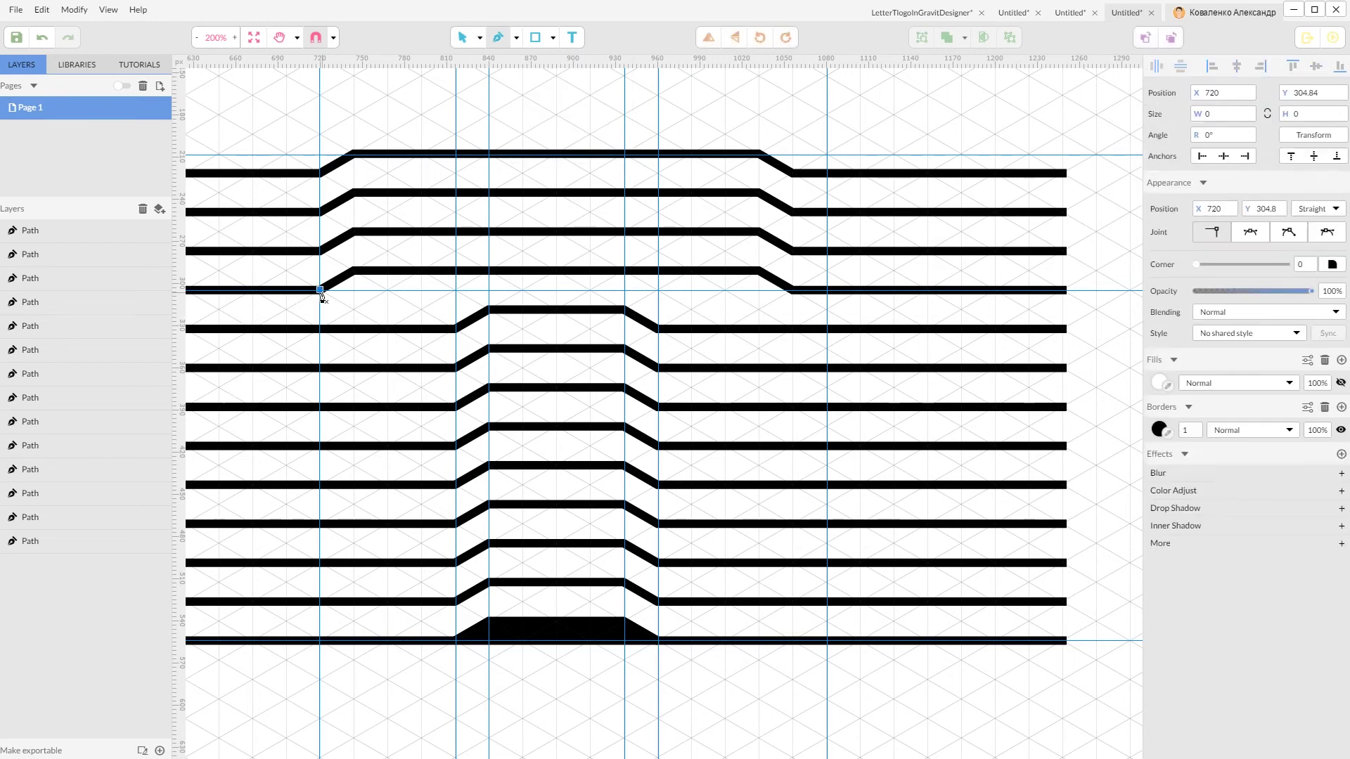
pyautogui.click(454, 289)
pyautogui.click(488, 270)
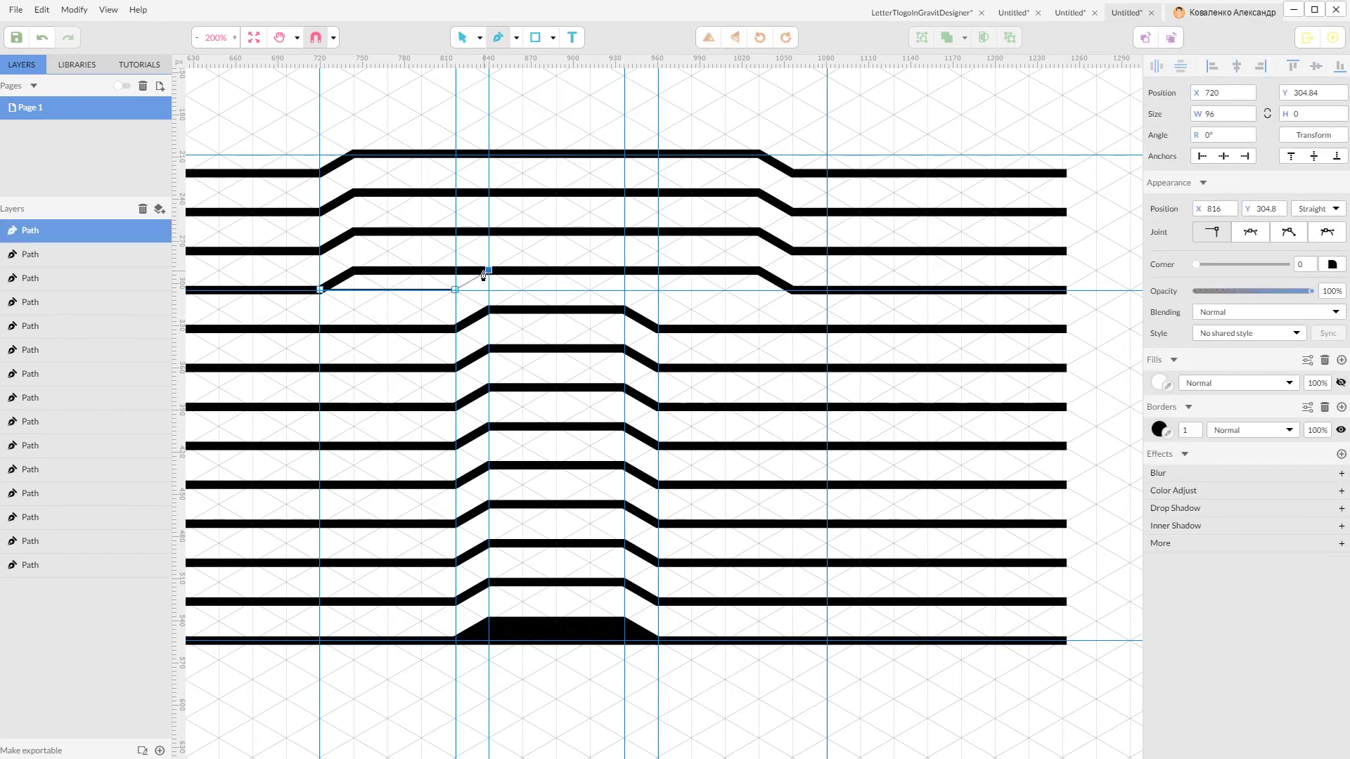
pyautogui.click(354, 270)
pyautogui.click(320, 290)
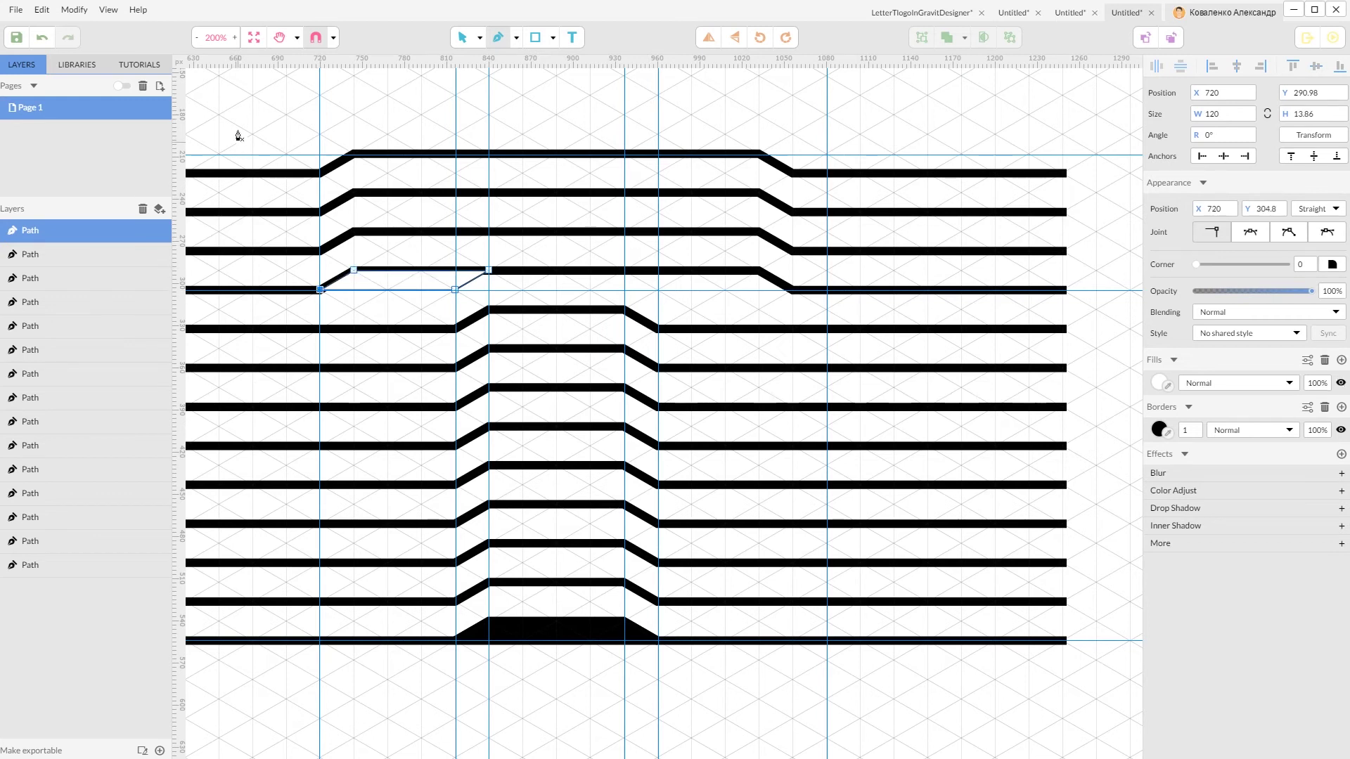
# Select the new wedge and fill it solid black (#000000).
pyautogui.click(480, 37)
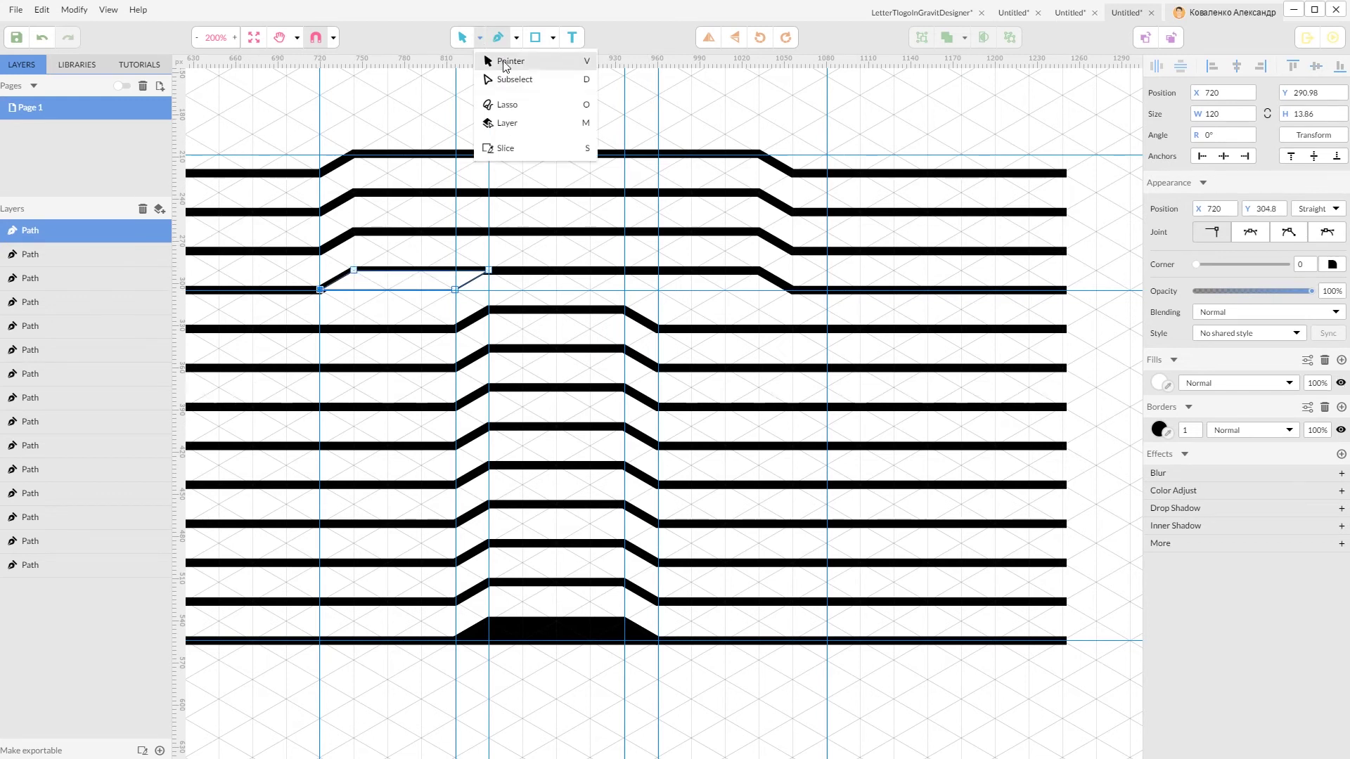
pyautogui.click(508, 73)
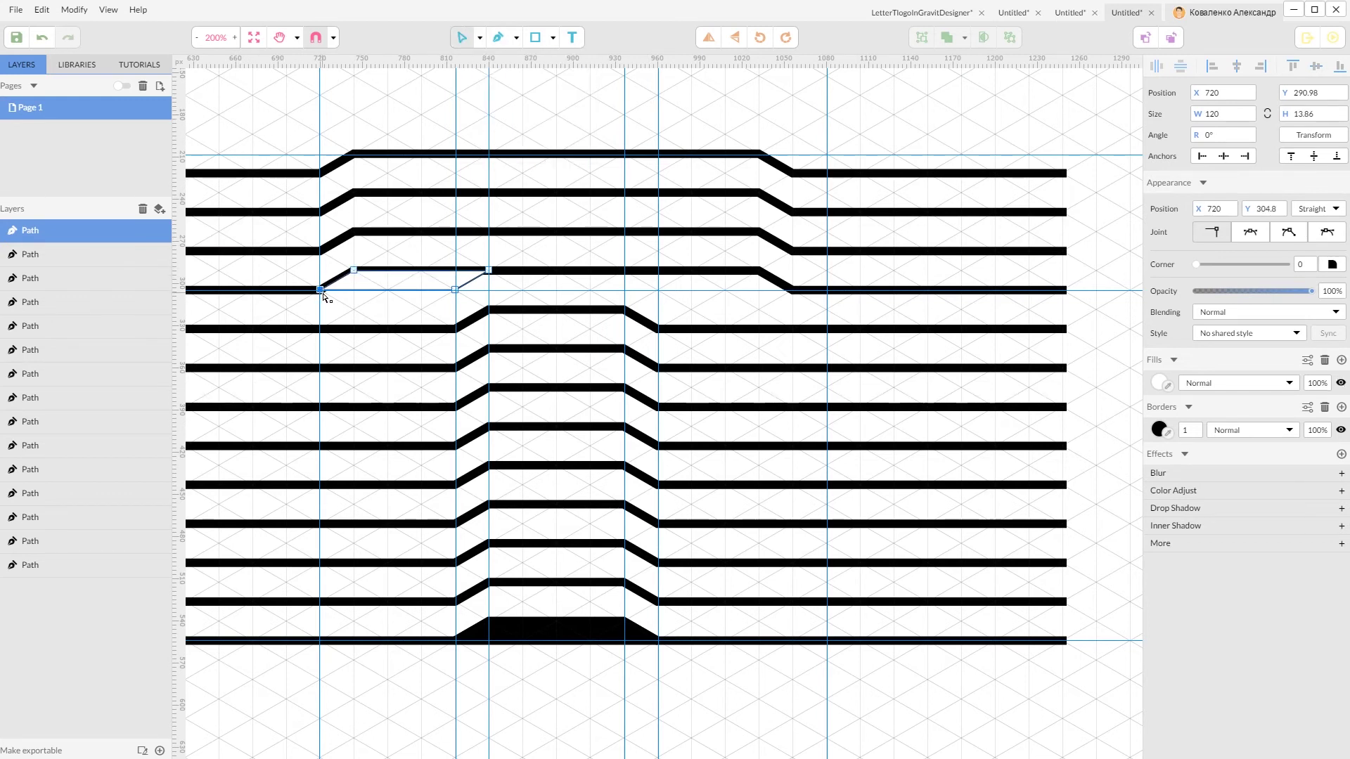
pyautogui.click(388, 322)
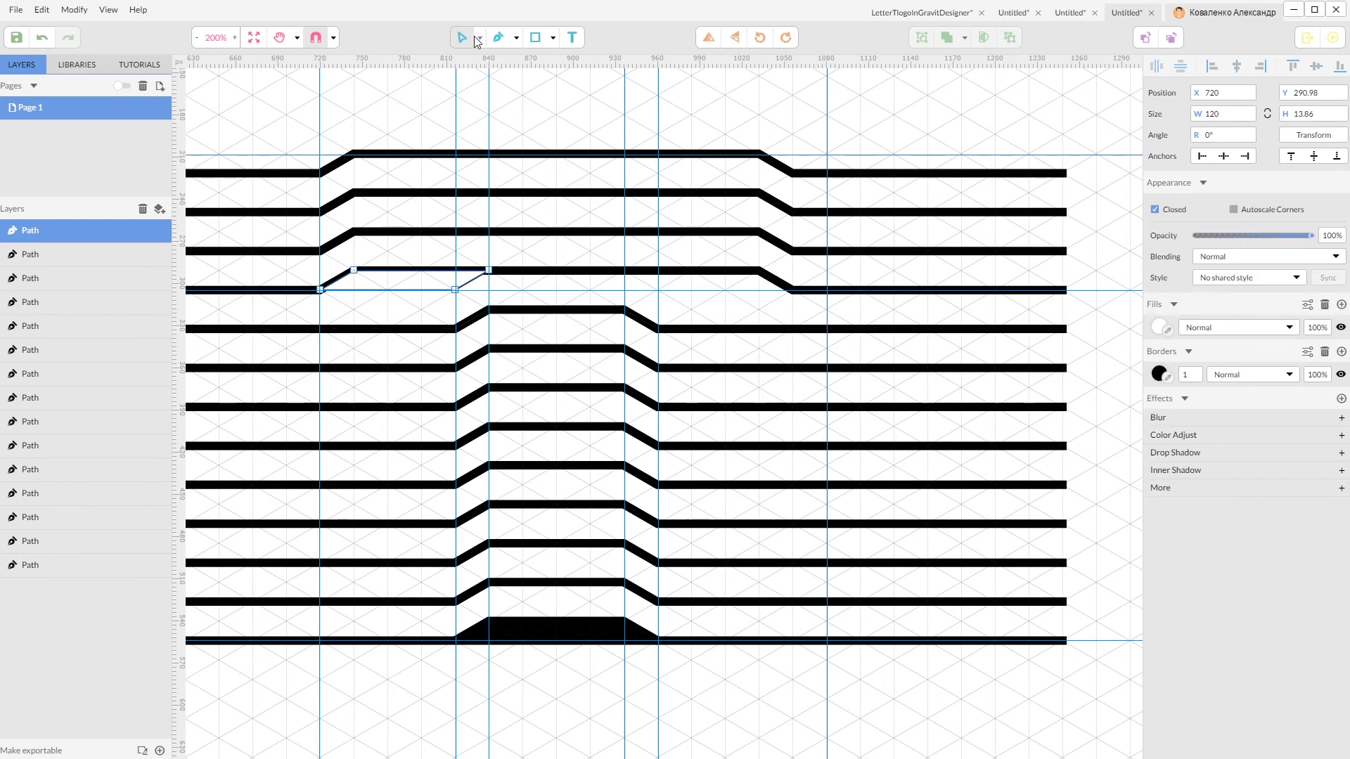
pyautogui.click(479, 38)
pyautogui.click(508, 62)
pyautogui.click(367, 310)
pyautogui.click(368, 281)
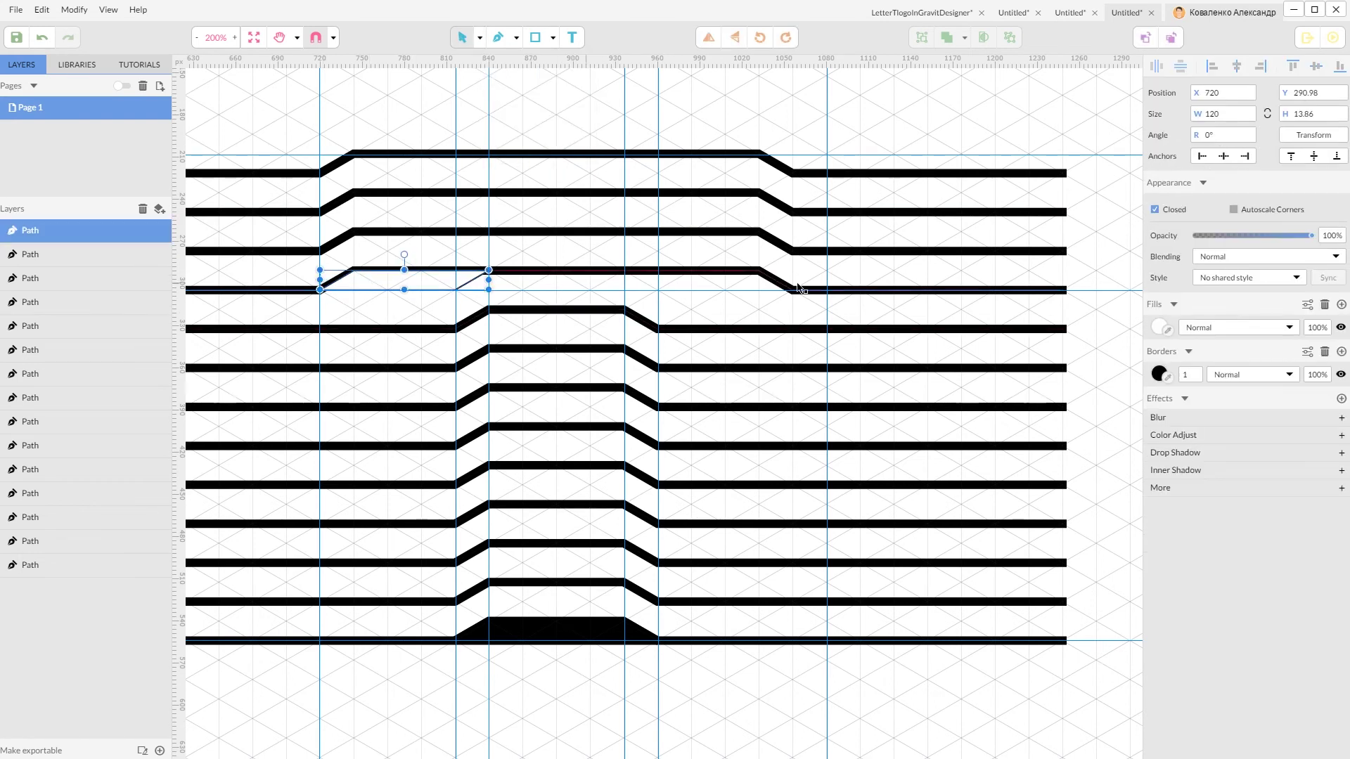
pyautogui.click(1160, 327)
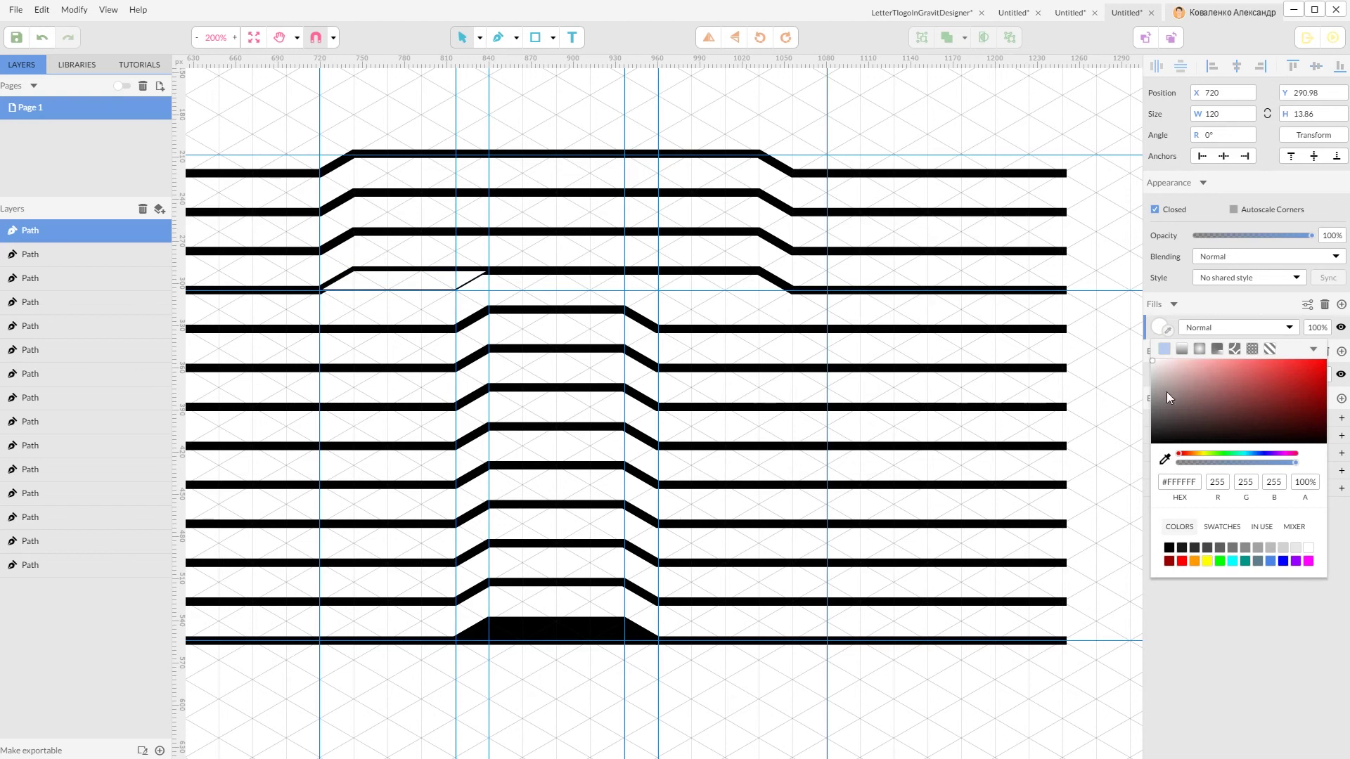
pyautogui.moveTo(1168, 398); pyautogui.dragTo(1124, 465)
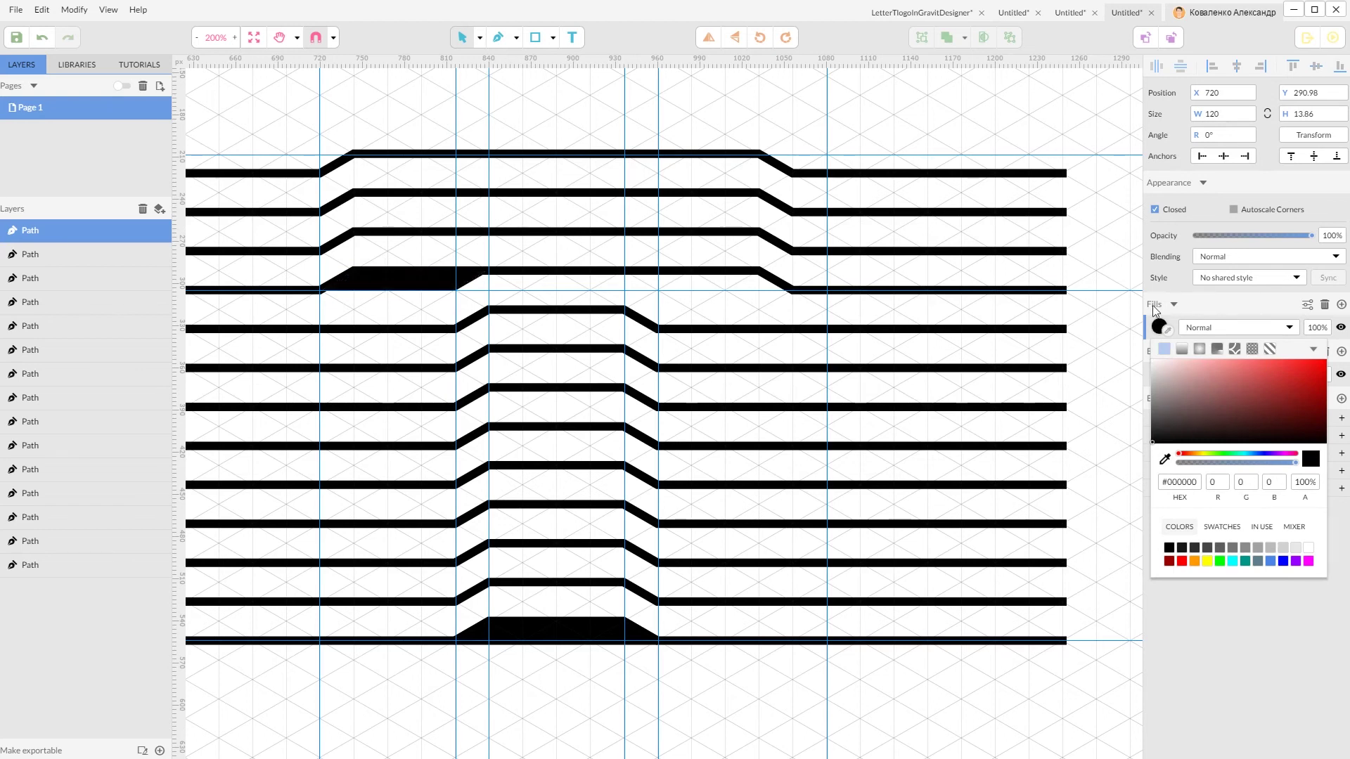
pyautogui.click(1099, 265)
pyautogui.click(392, 284)
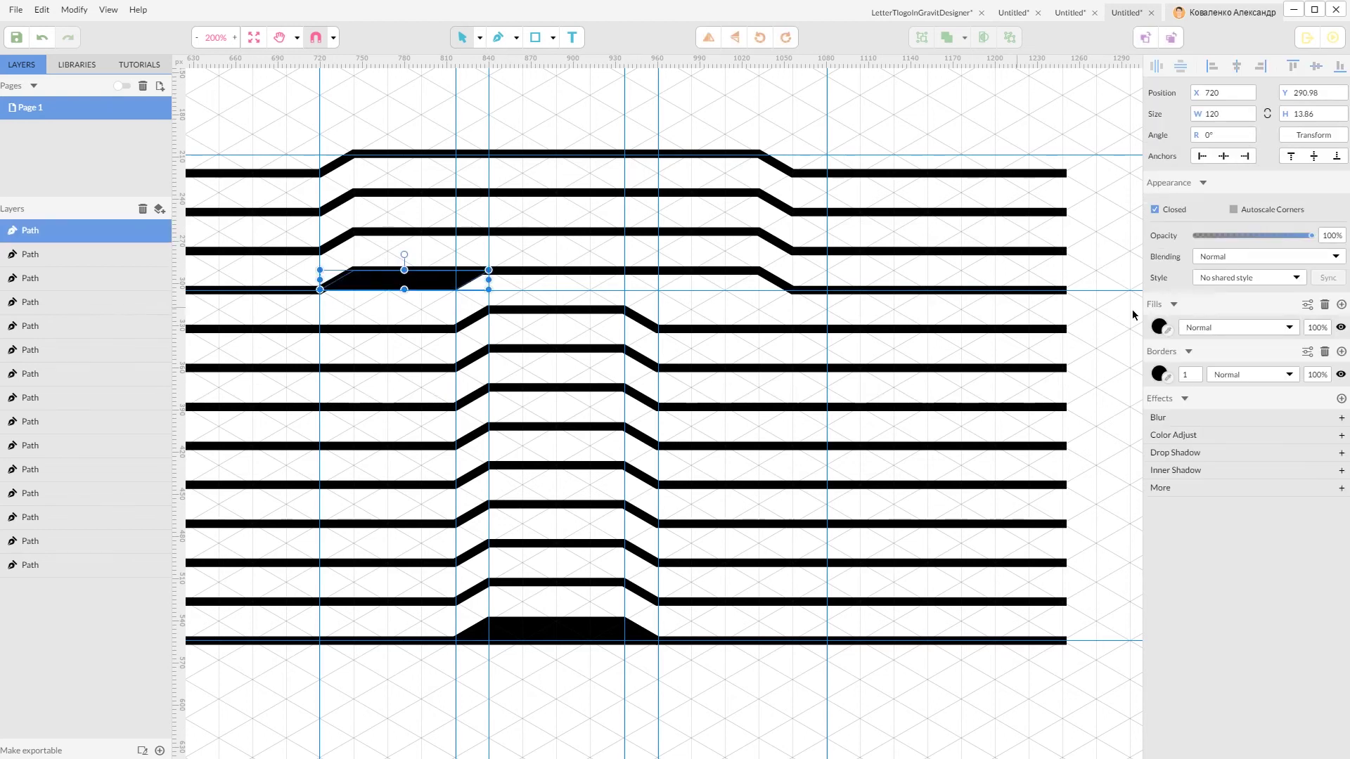
pyautogui.click(1193, 375)
# Give the wedge a border of 6, then duplicate, flip and move the copy into the right junction.
pyautogui.write('6')
pyautogui.click(595, 123)
pyautogui.click(419, 281)
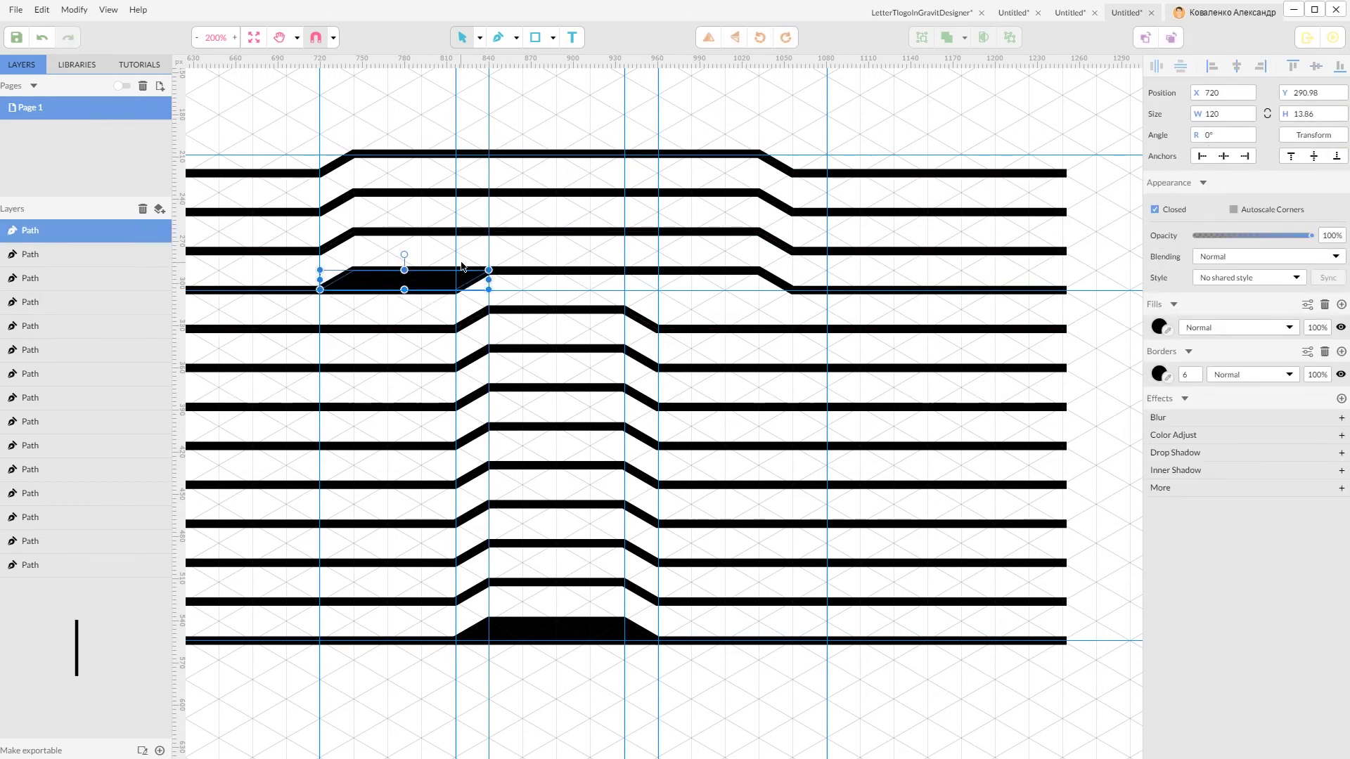
pyautogui.hotkey('ctrl', 'shift', 'd')
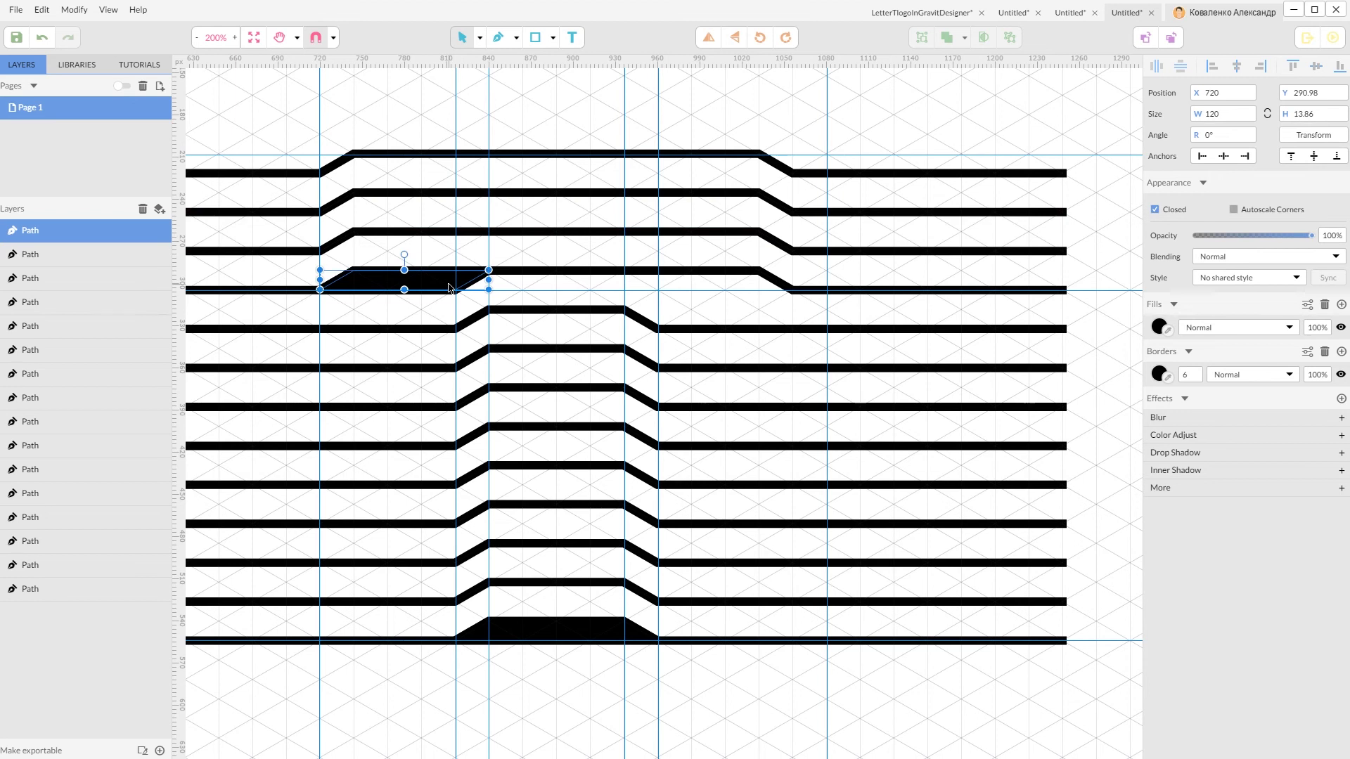
pyautogui.click(709, 38)
pyautogui.moveTo(449, 287); pyautogui.dragTo(752, 290)
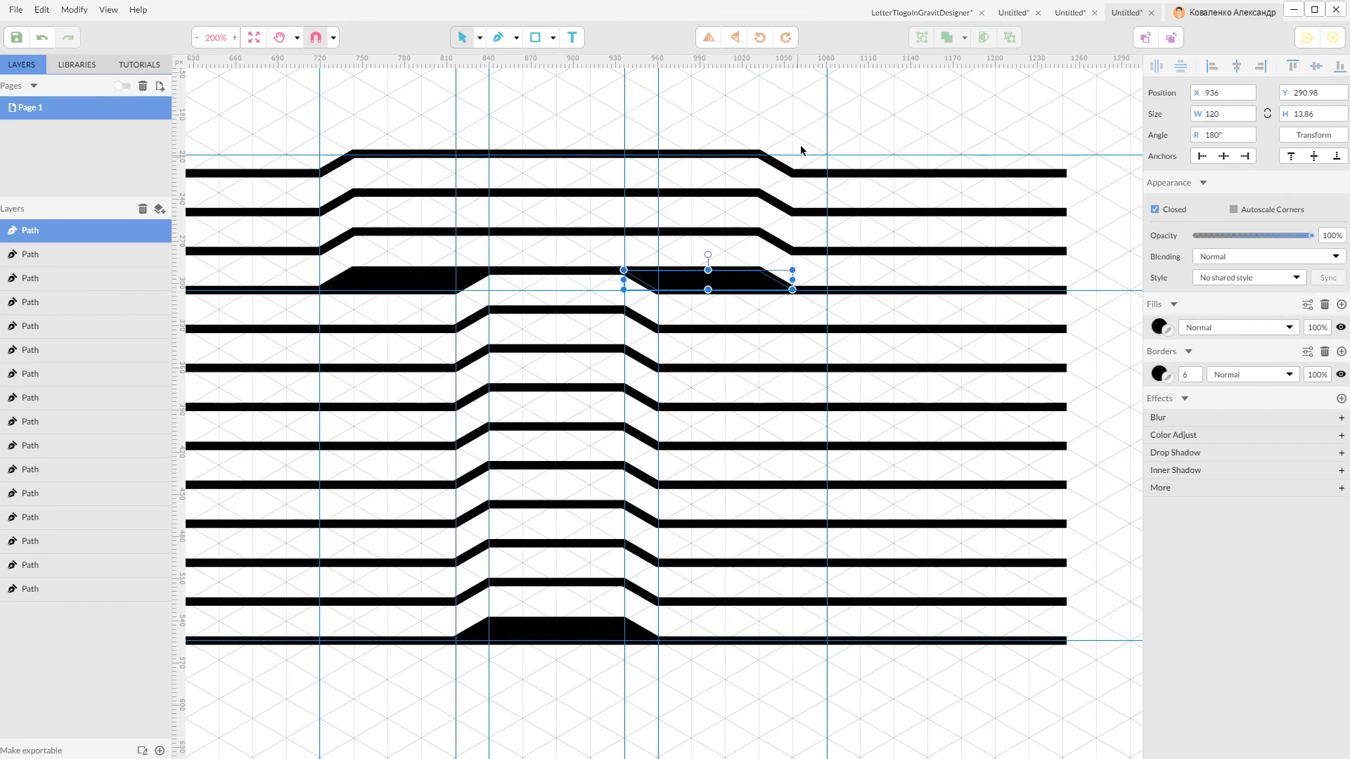
pyautogui.click(799, 124)
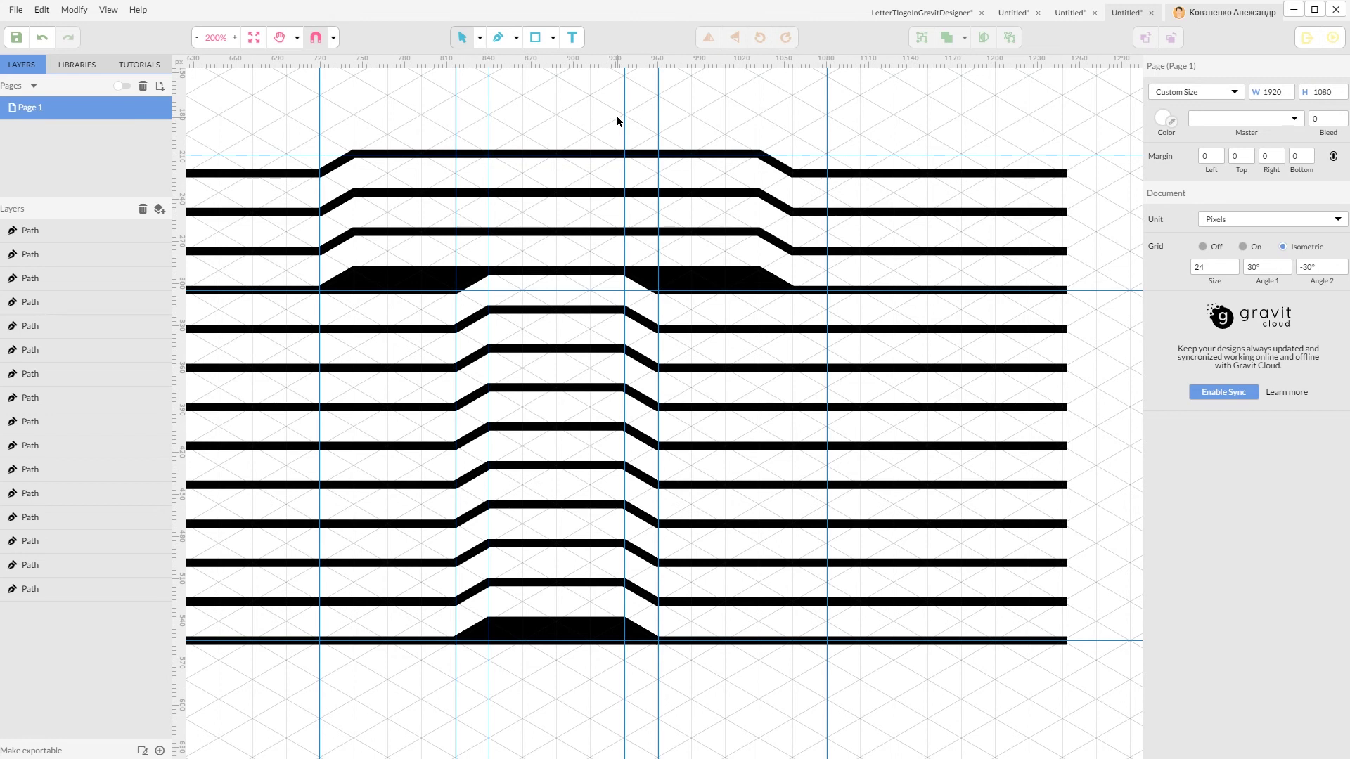
# Nudge the left endpoints of all 13 stepped lines leftward, widening the group from 624 to 719 px.
pyautogui.hotkey('ctrl', '-')
pyautogui.hotkey('ctrl', '+')
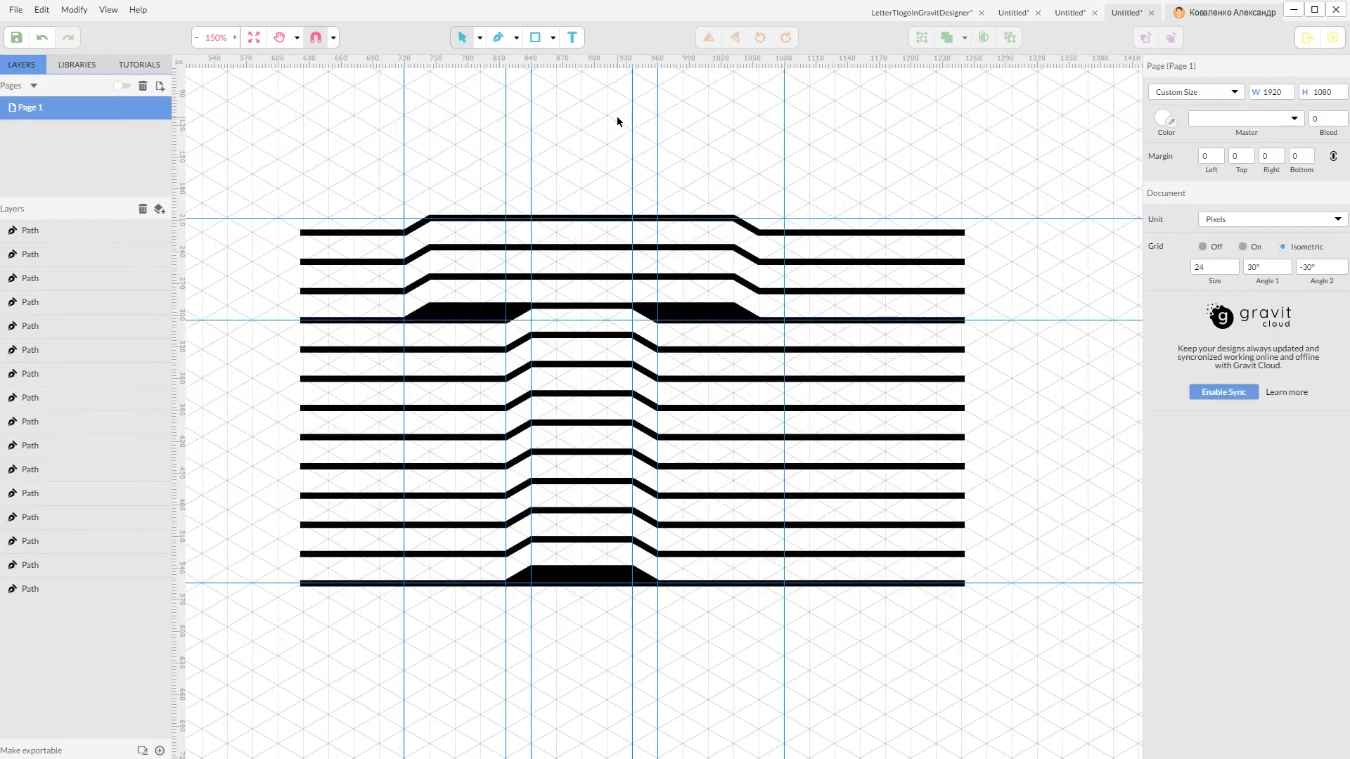
pyautogui.click(491, 44)
pyautogui.moveTo(273, 182); pyautogui.dragTo(326, 572)
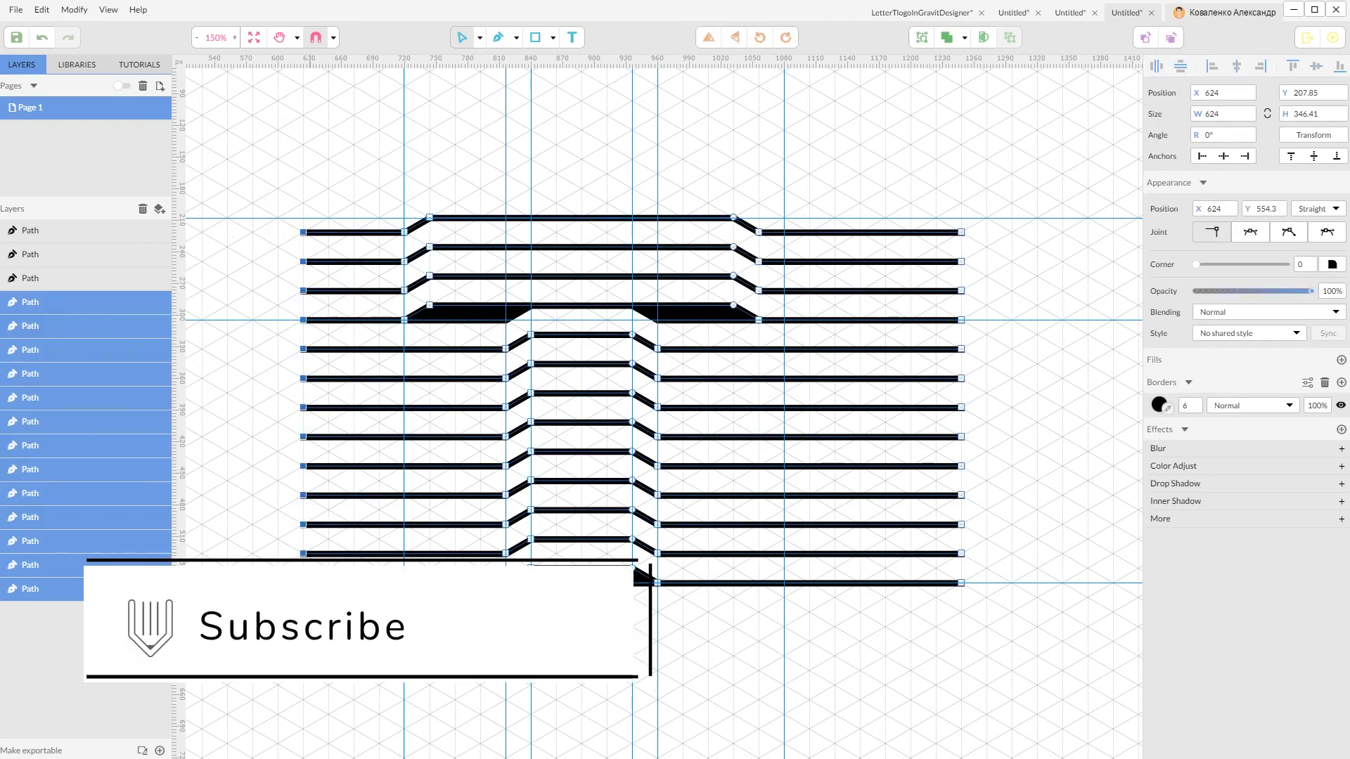
pyautogui.hotkey('ctrl', '-')
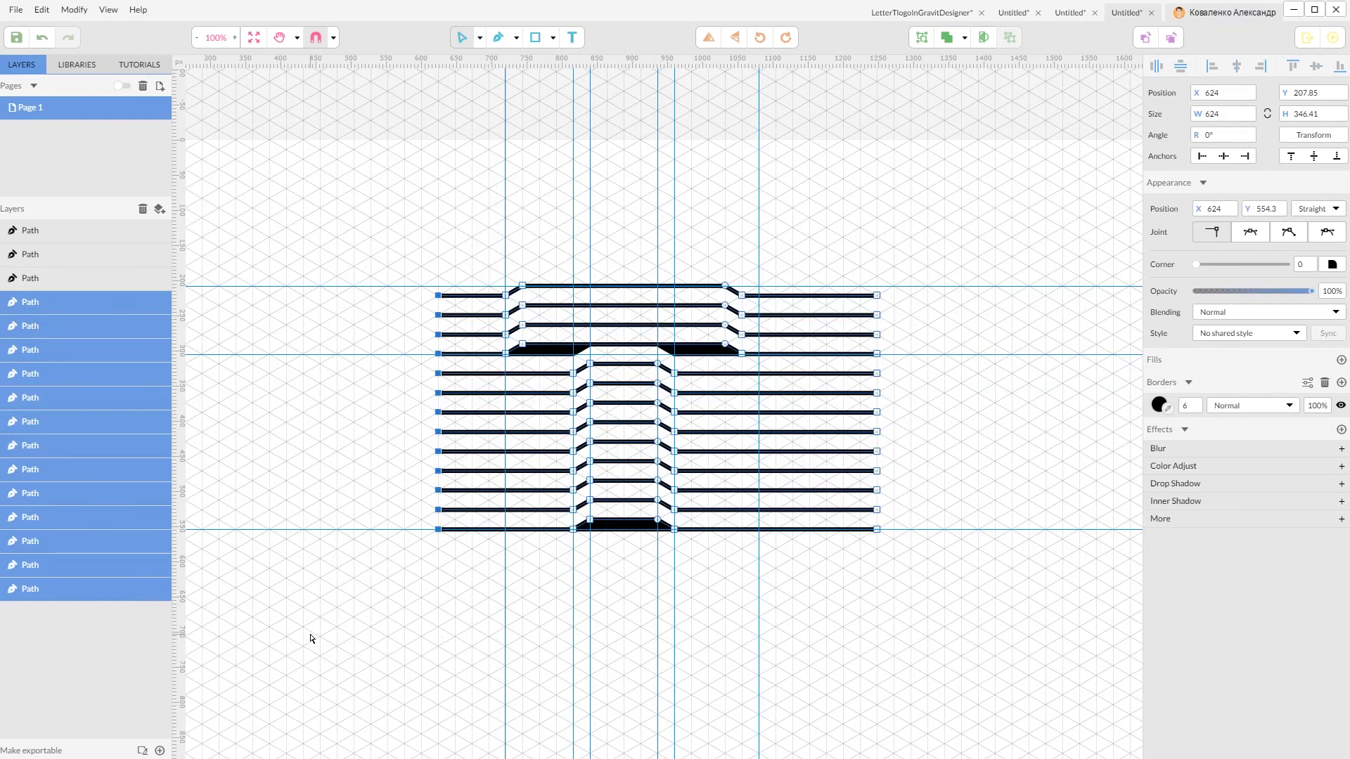
pyautogui.press('Left')
pyautogui.press('Left')
pyautogui.press('Left')
pyautogui.press('Left')
pyautogui.press('Left')
pyautogui.press('Left')
pyautogui.press('Left')
pyautogui.press('Left')
pyautogui.press('Left')
pyautogui.press('Left')
pyautogui.press('Left')
pyautogui.press('Left')
pyautogui.press('Left')
pyautogui.press('Left')
pyautogui.press('Left')
pyautogui.press('Left')
pyautogui.press('Left')
pyautogui.press('Left')
pyautogui.press('Left')
pyautogui.press('Left')
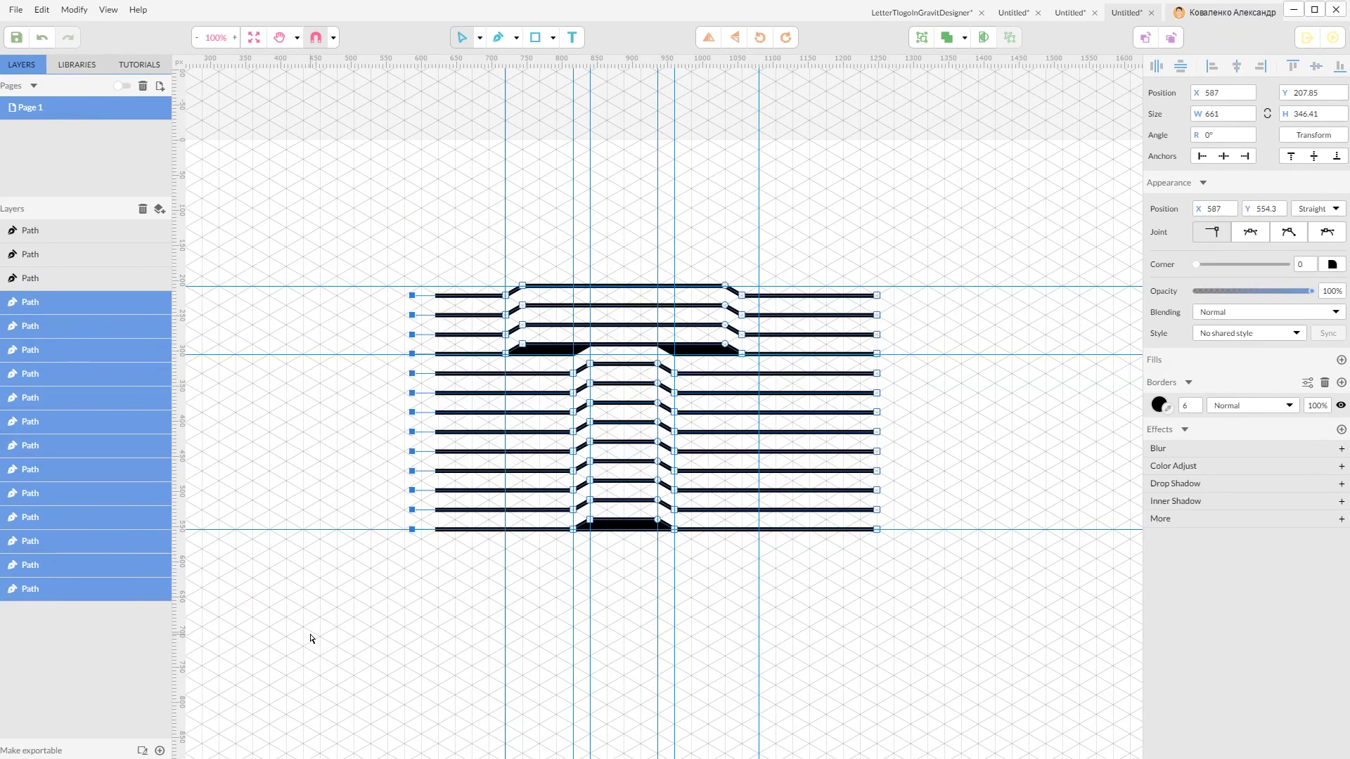
pyautogui.press('Left')
pyautogui.press('Left')
pyautogui.press('Left')
pyautogui.press('Left')
pyautogui.press('Left')
pyautogui.press('Left')
pyautogui.press('Left')
pyautogui.press('Left')
pyautogui.press('Left')
pyautogui.press('Left')
pyautogui.press('Left')
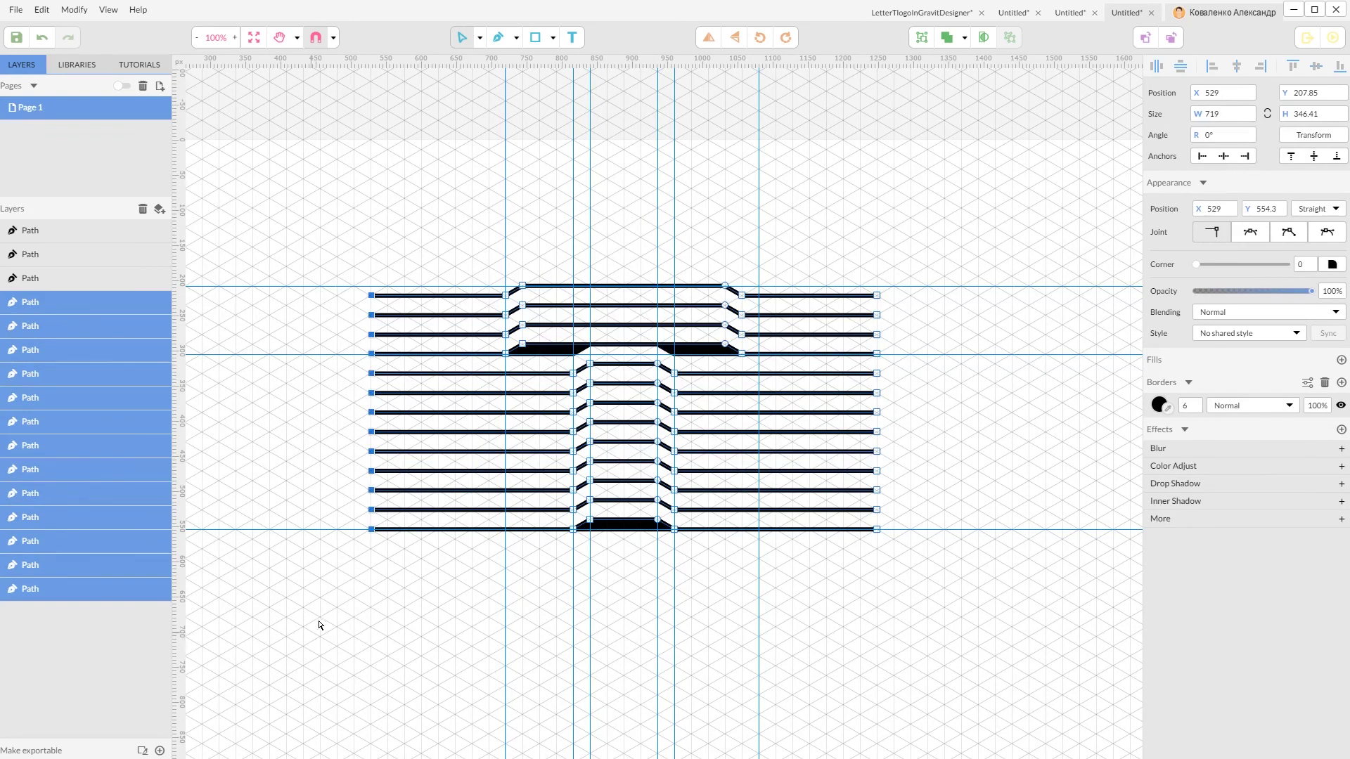
pyautogui.click(580, 145)
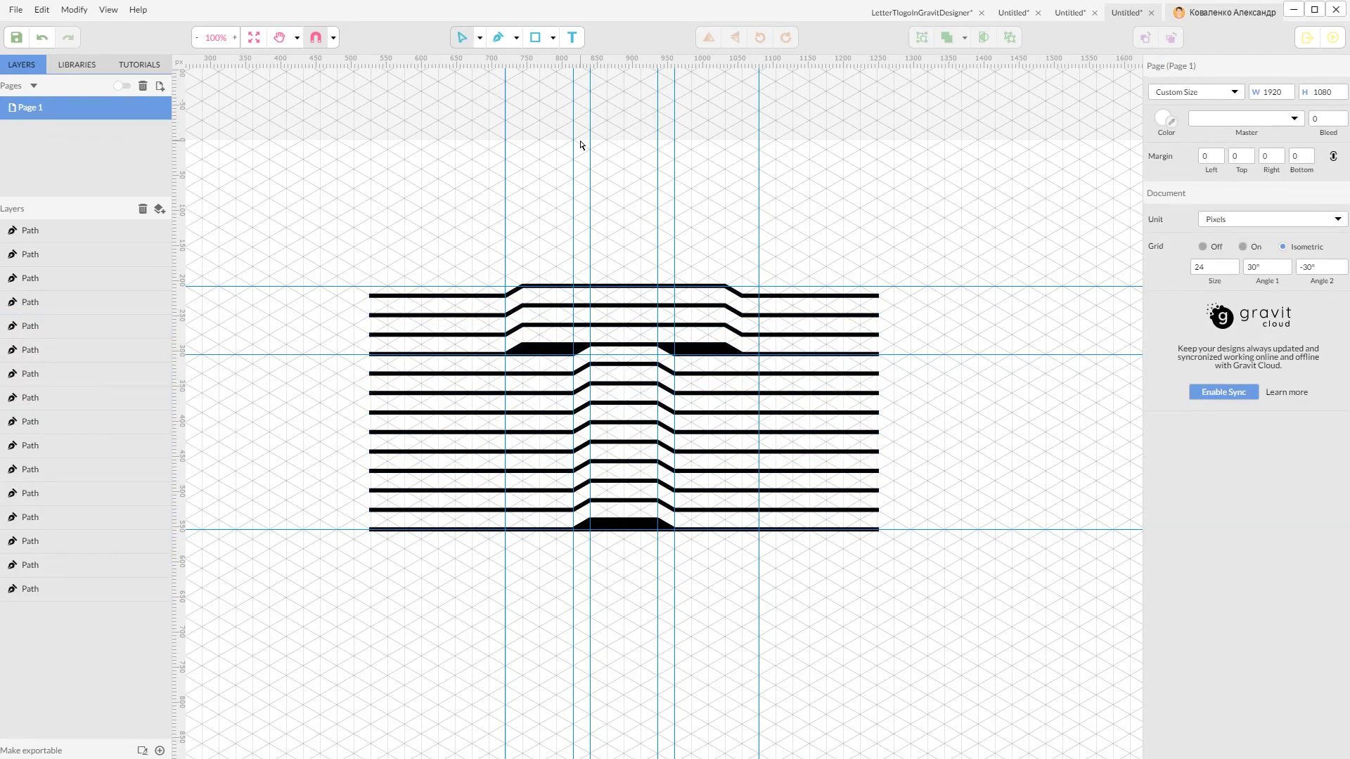